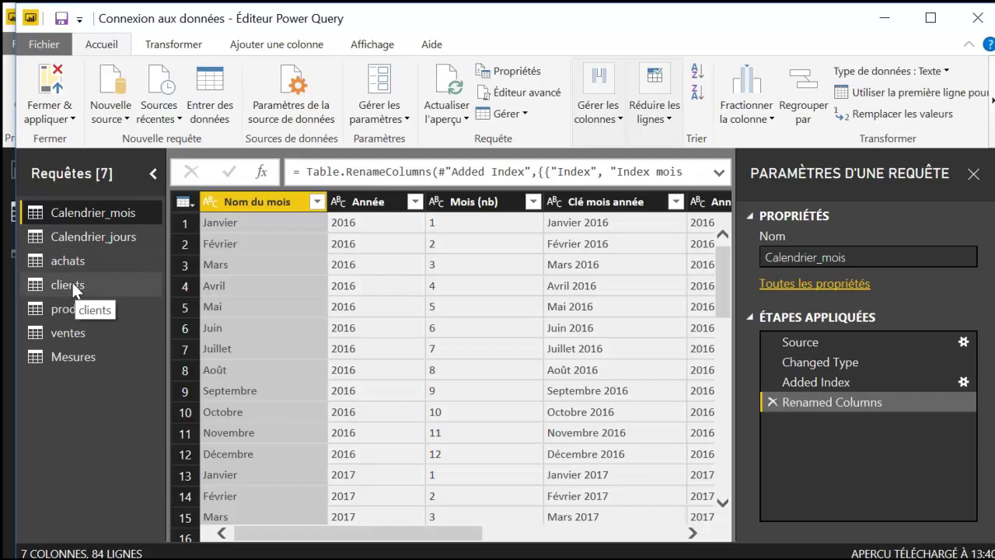
Step: Open the clients query and view the data types available for its ID column
click(72, 285)
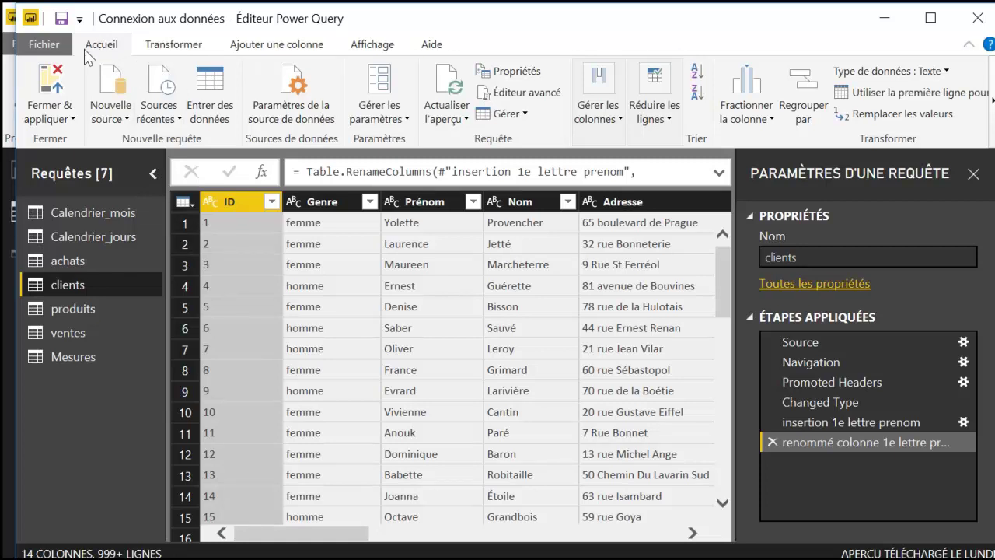
click(992, 101)
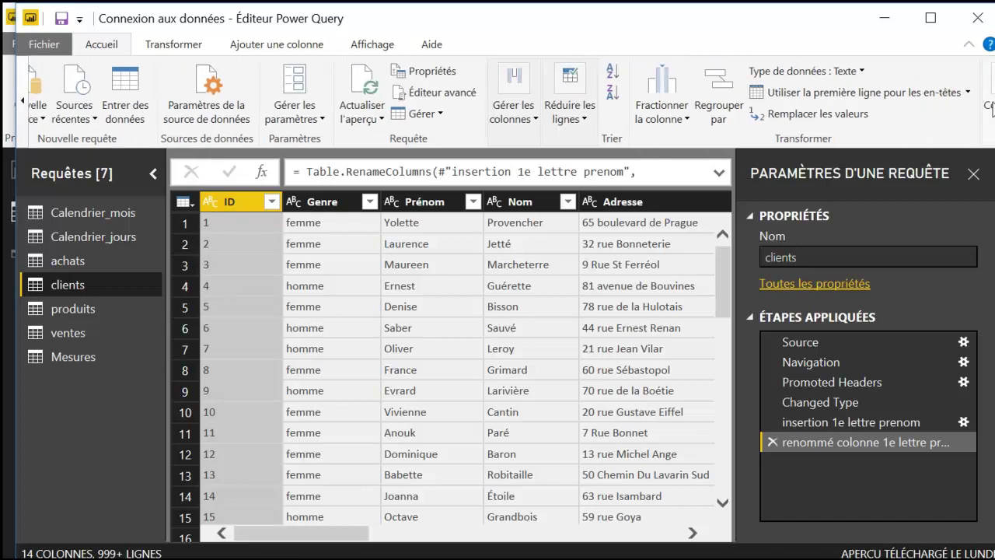
click(762, 71)
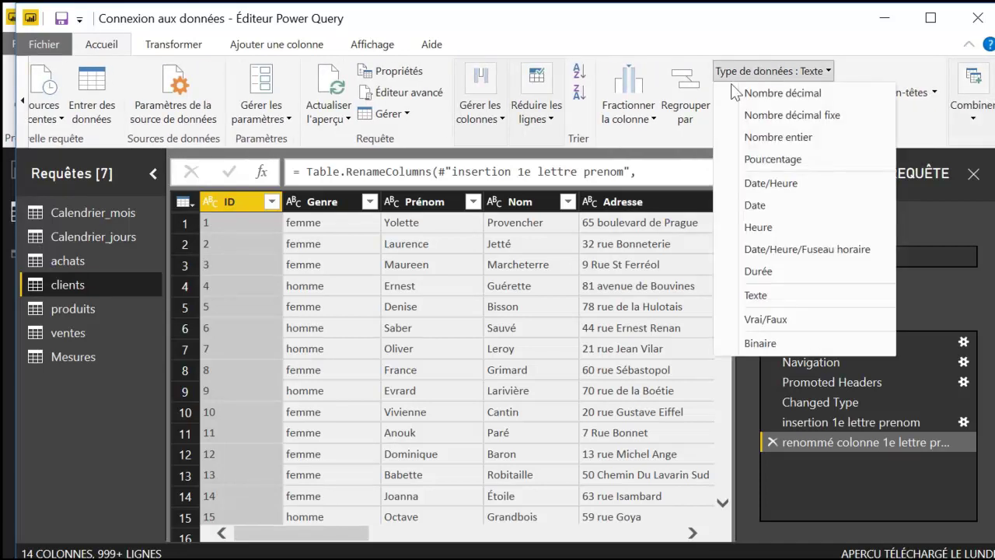
click(311, 207)
click(315, 210)
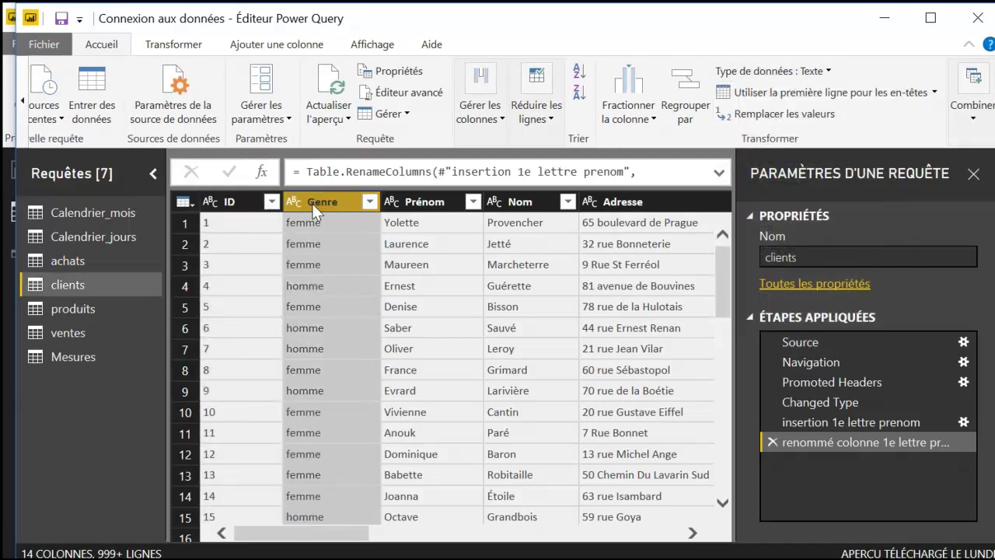
Step: Try converting the ID column to whole number (Nombre entier), deleting the resulting type-change step each time
click(231, 201)
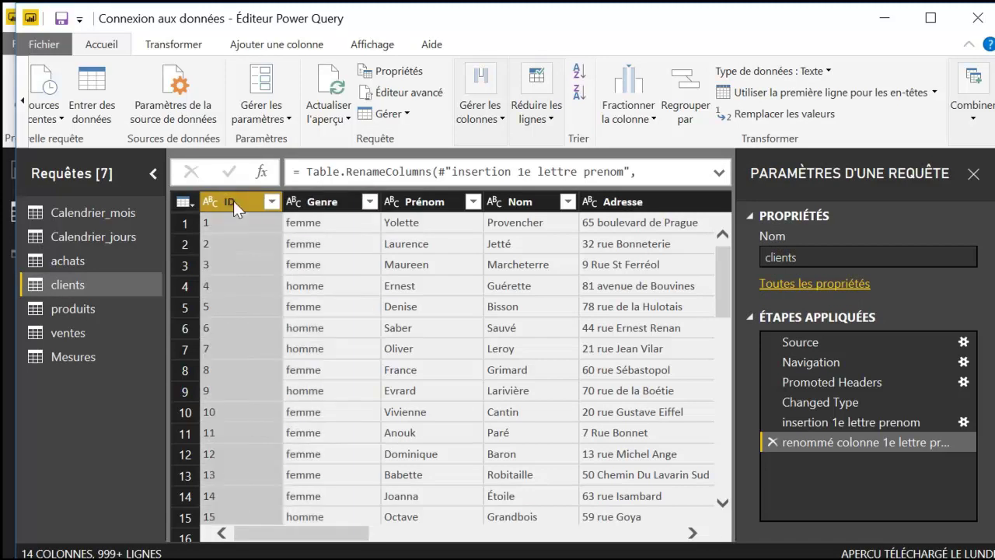
click(816, 71)
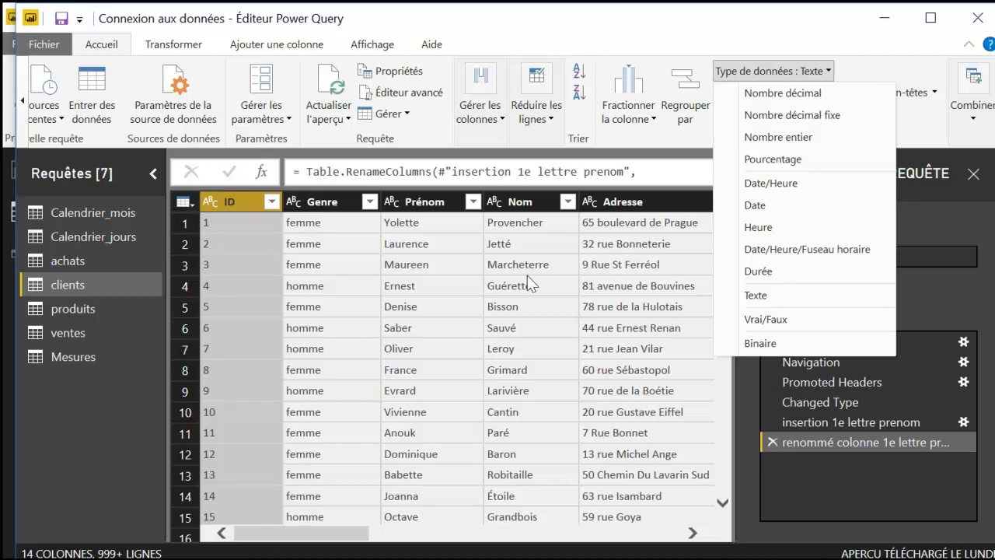
click(786, 139)
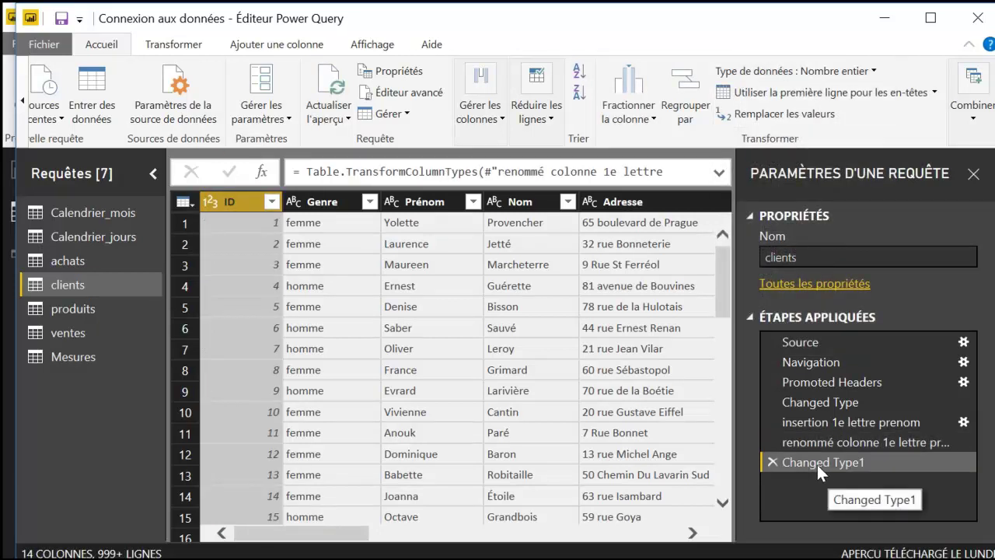
click(774, 461)
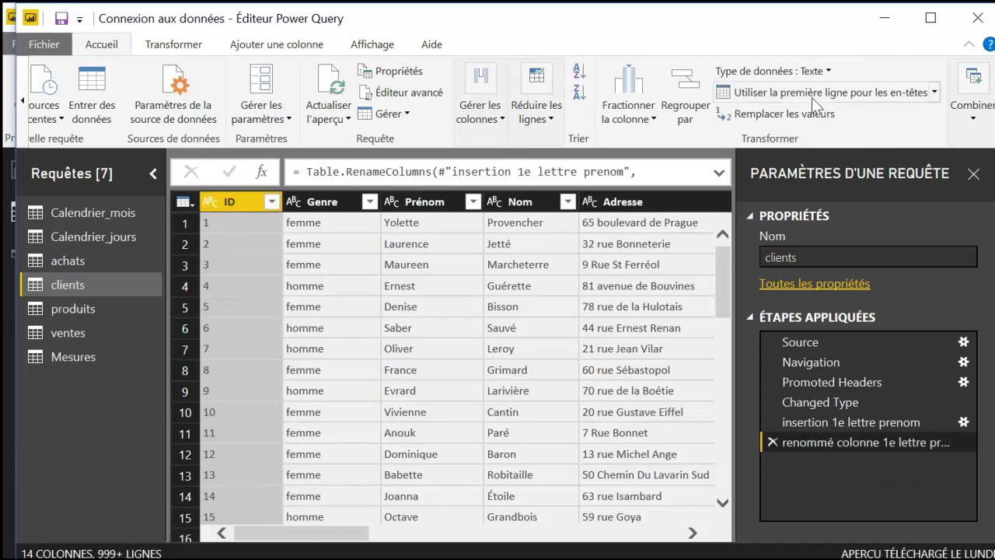
click(800, 72)
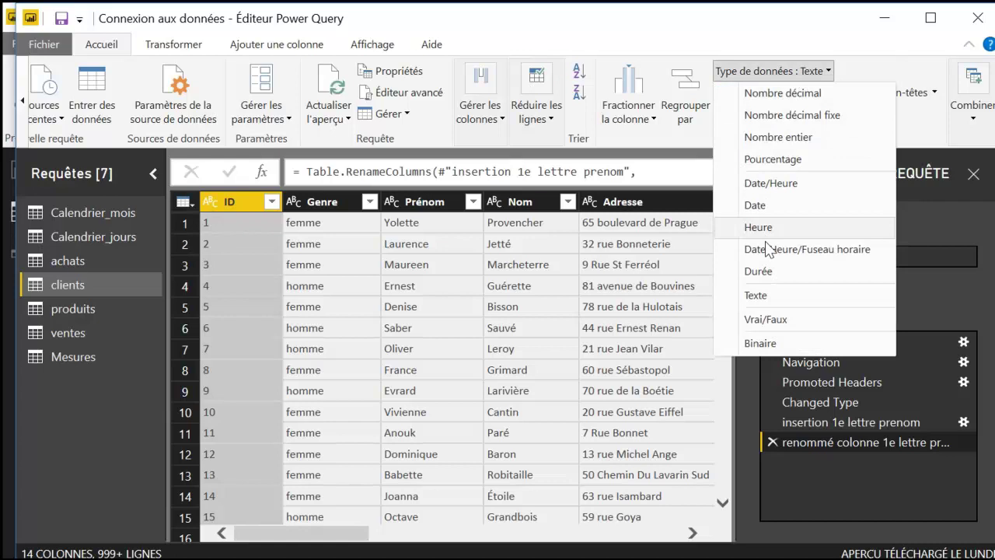
click(778, 138)
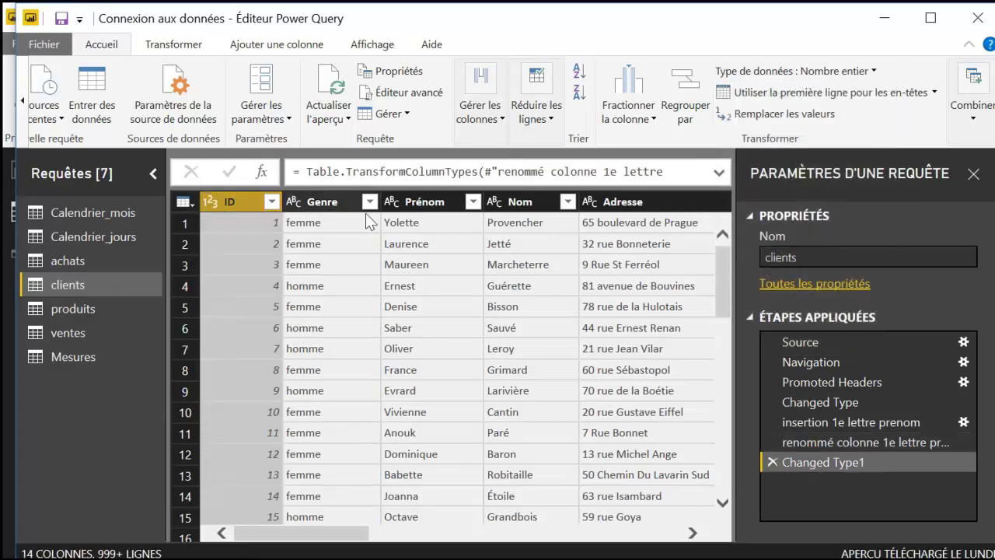
click(772, 460)
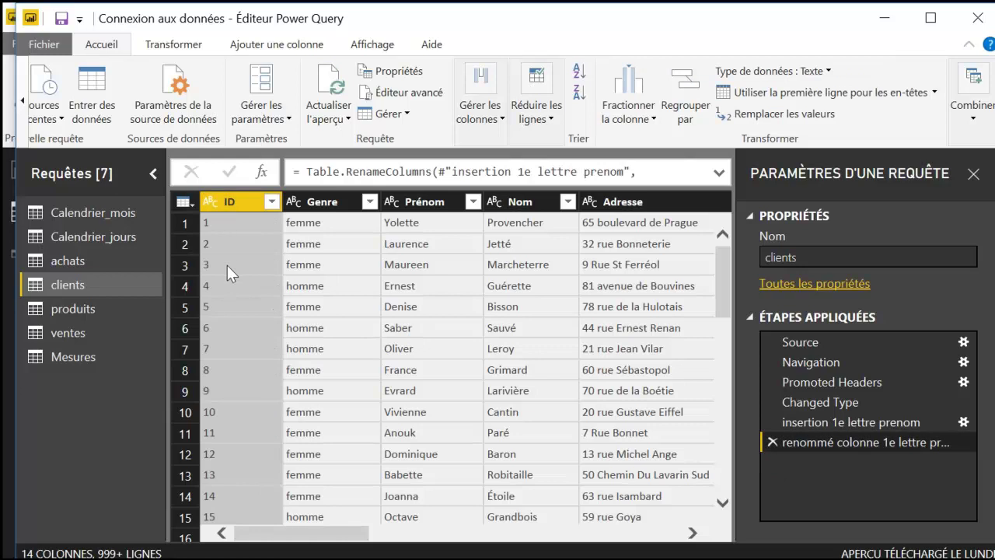
Step: Review the options for removing and keeping rows, including the row-count setting for removing top rows
click(549, 132)
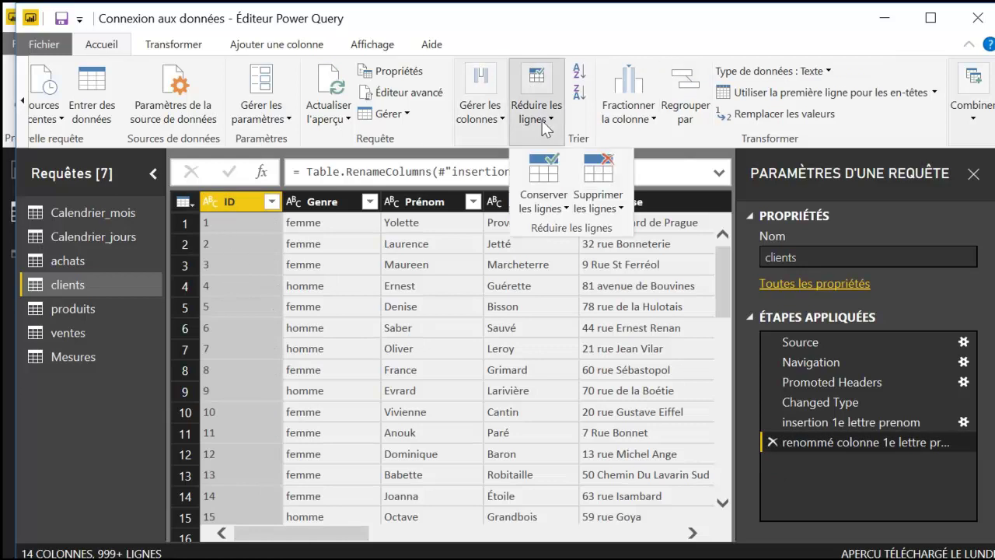
click(605, 207)
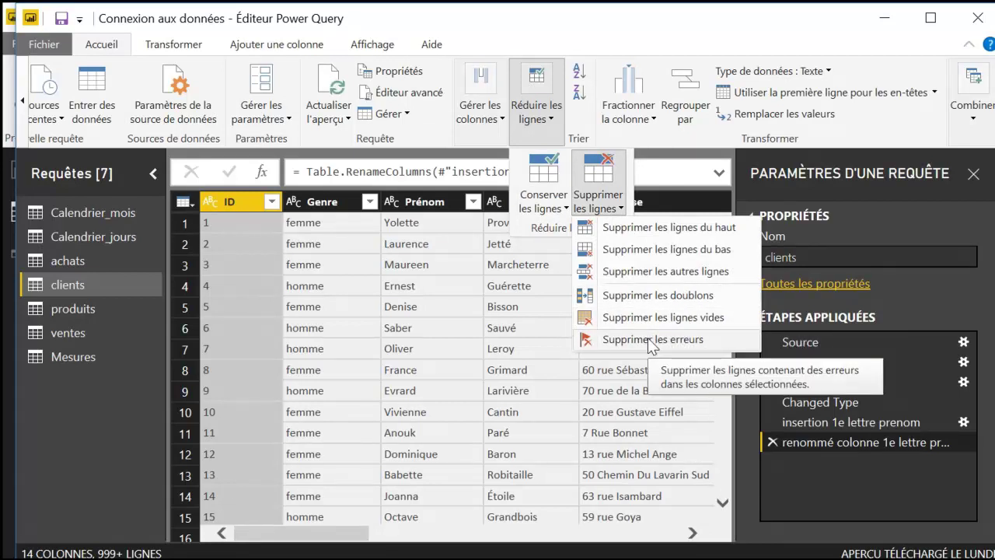
click(619, 234)
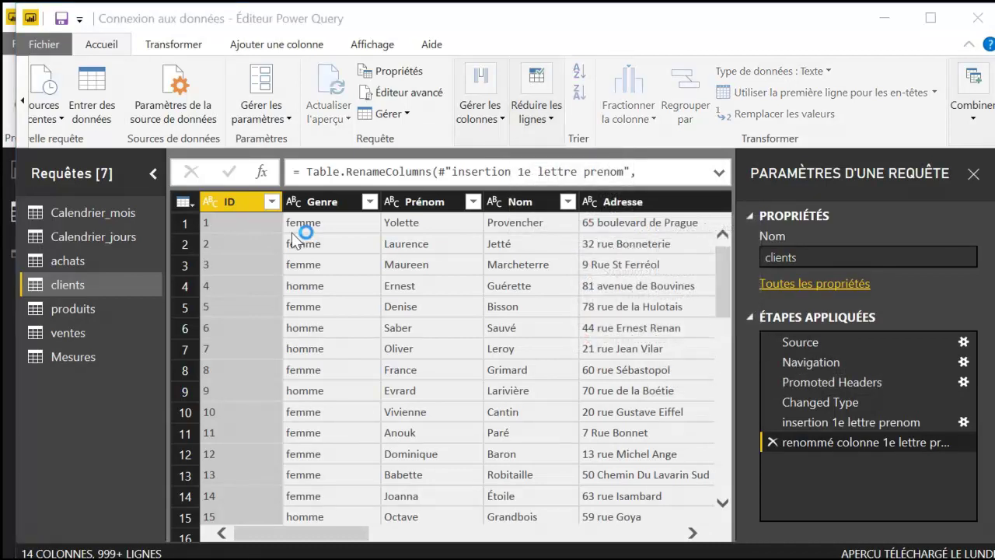
click(265, 252)
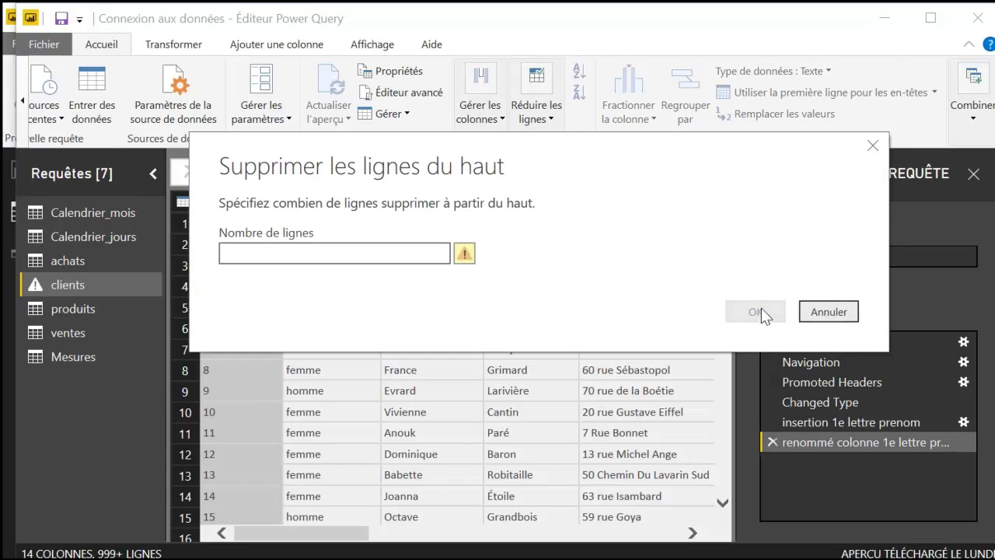
click(828, 312)
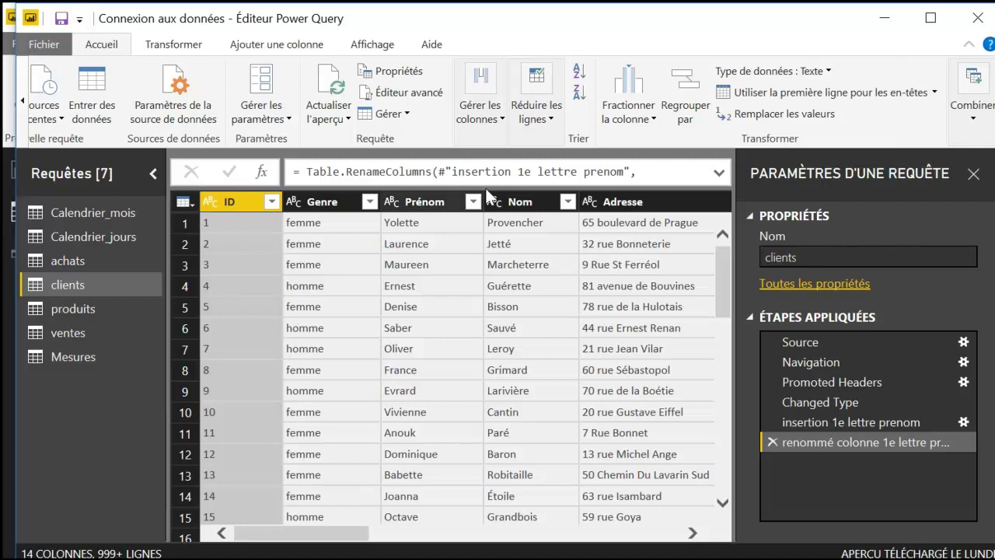
click(544, 122)
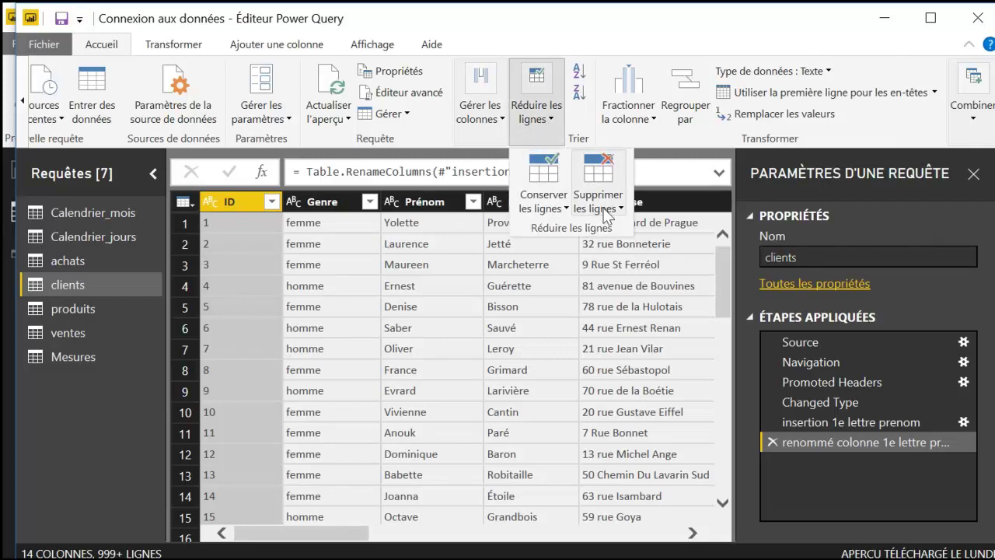
click(558, 209)
click(597, 207)
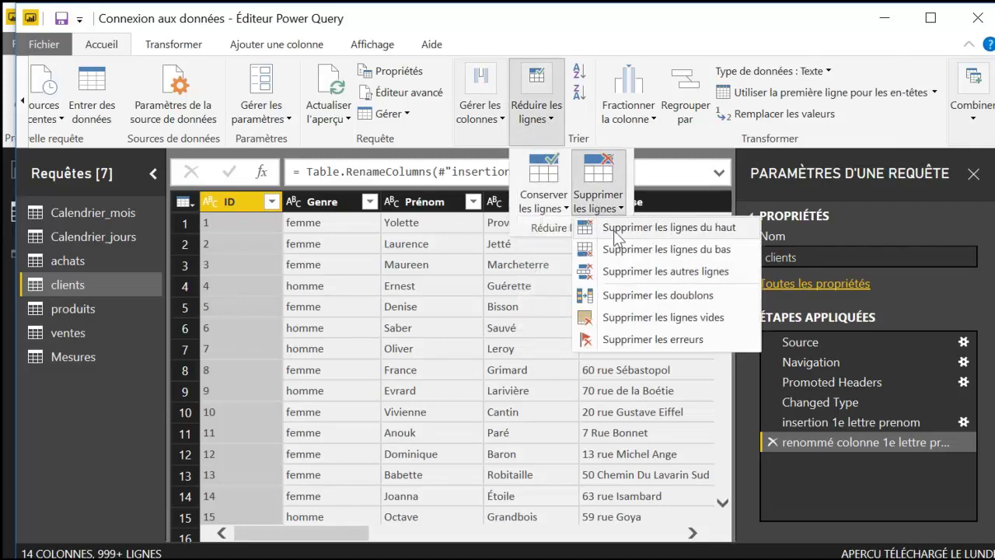
click(543, 207)
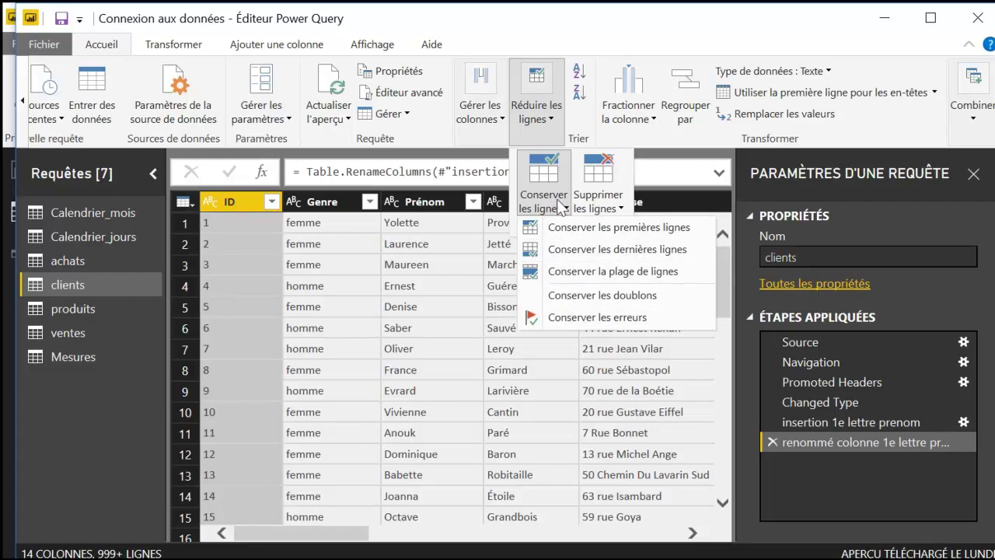
click(544, 134)
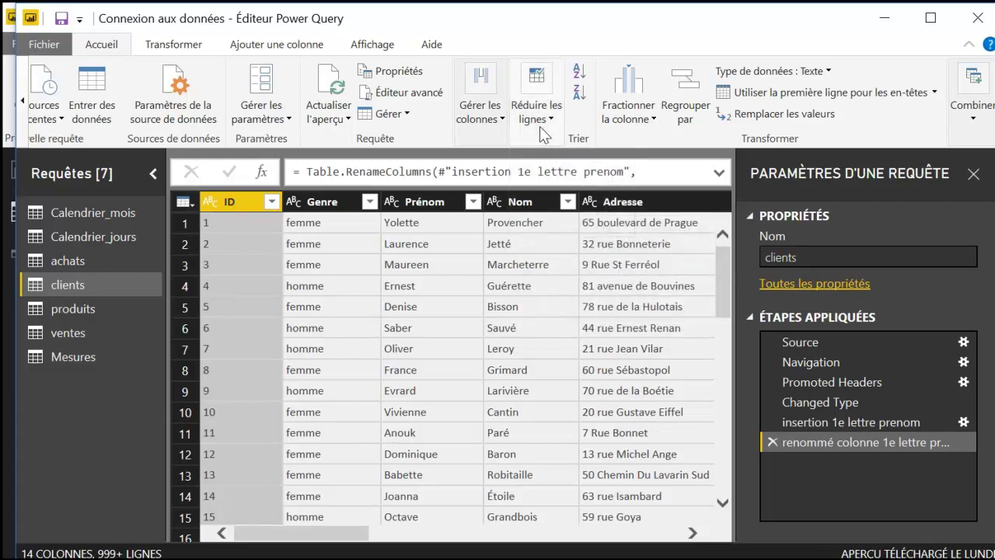
Step: Review the options for removing and choosing columns, and go directly to the Ville column
click(487, 122)
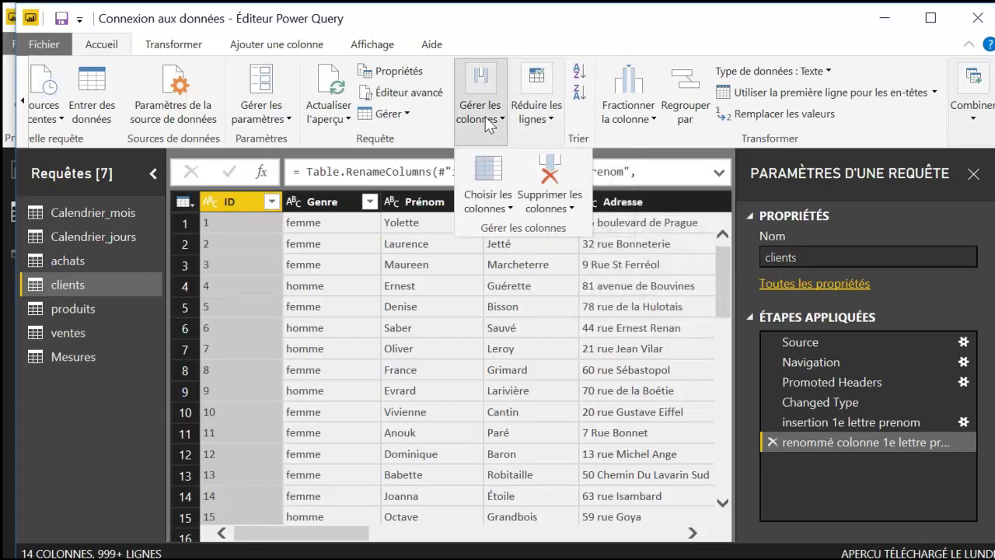
click(566, 210)
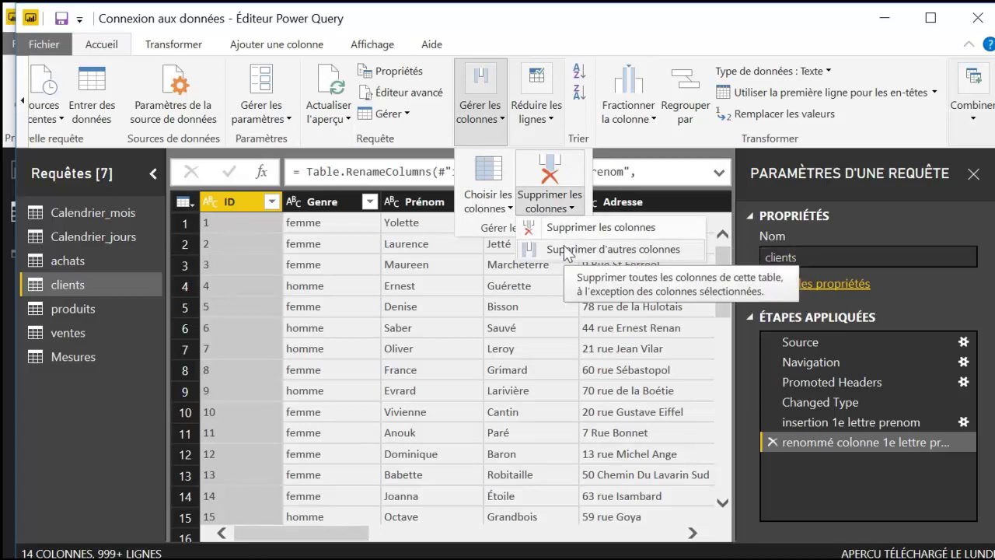
click(487, 204)
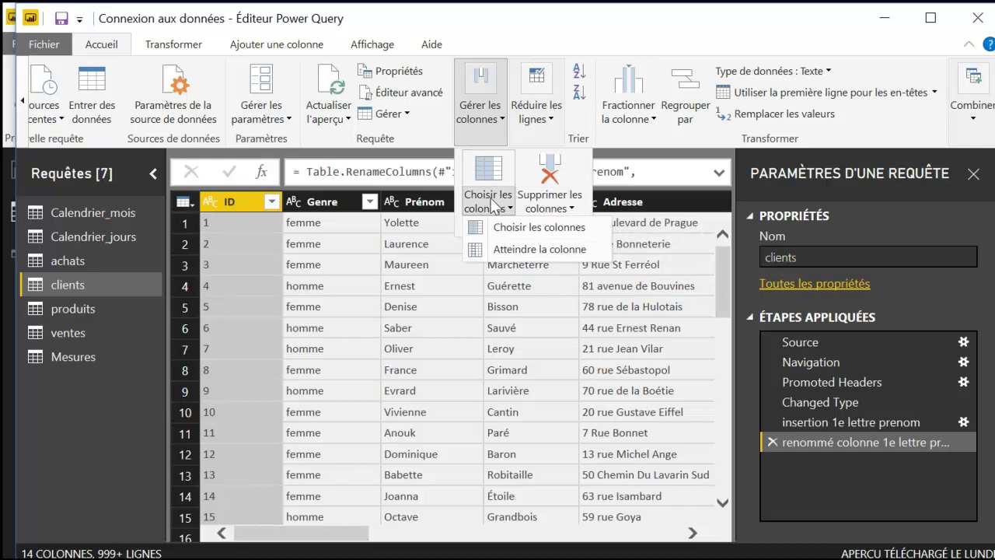
click(512, 249)
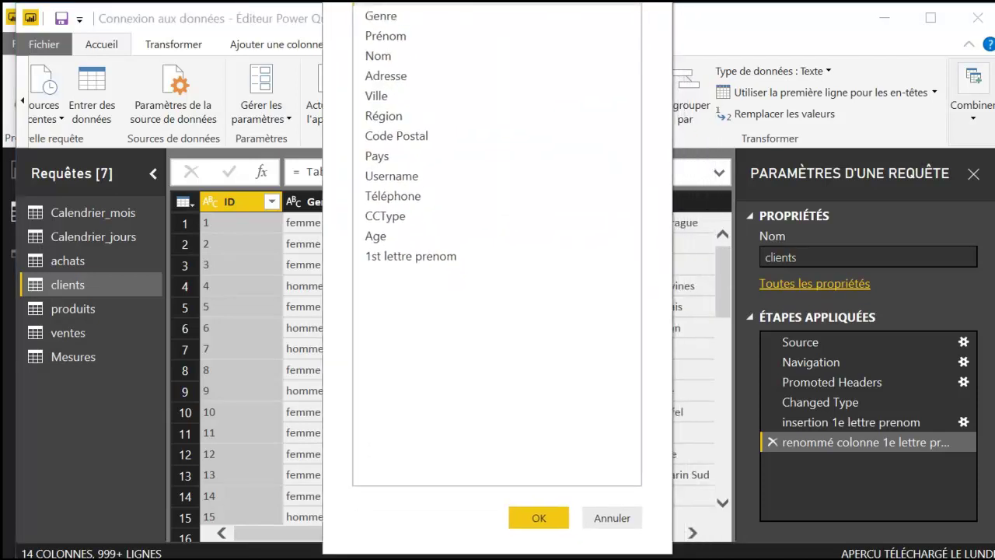
click(386, 138)
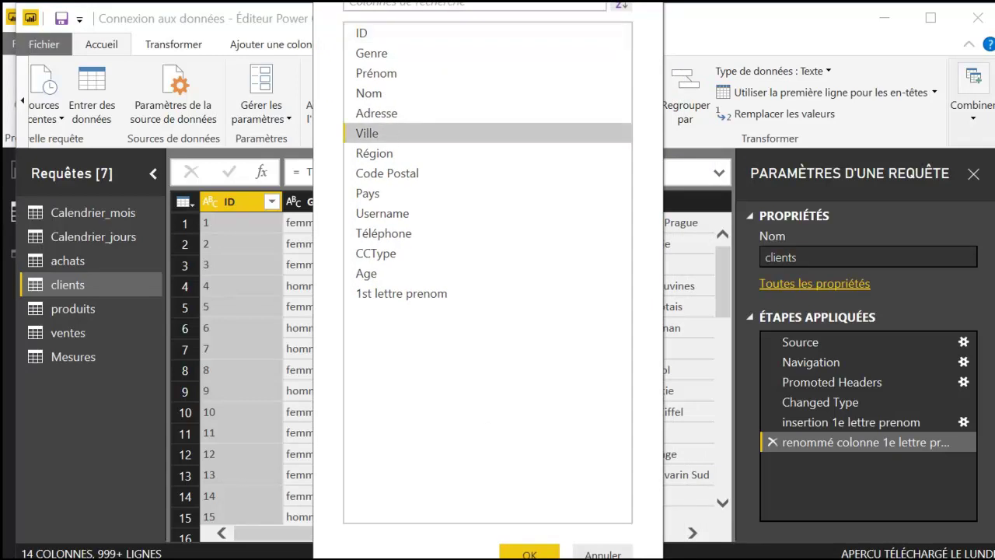
click(529, 552)
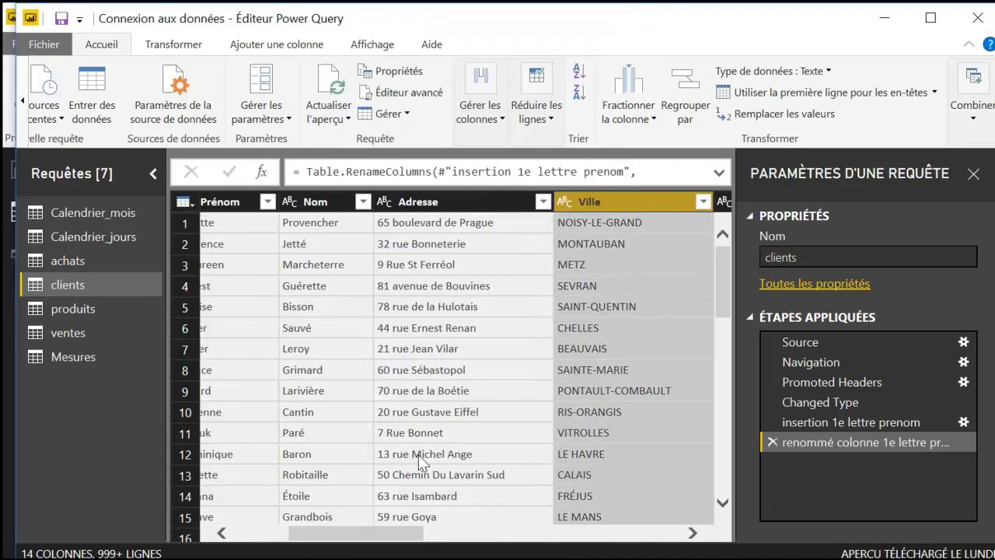
drag(361, 533, 298, 521)
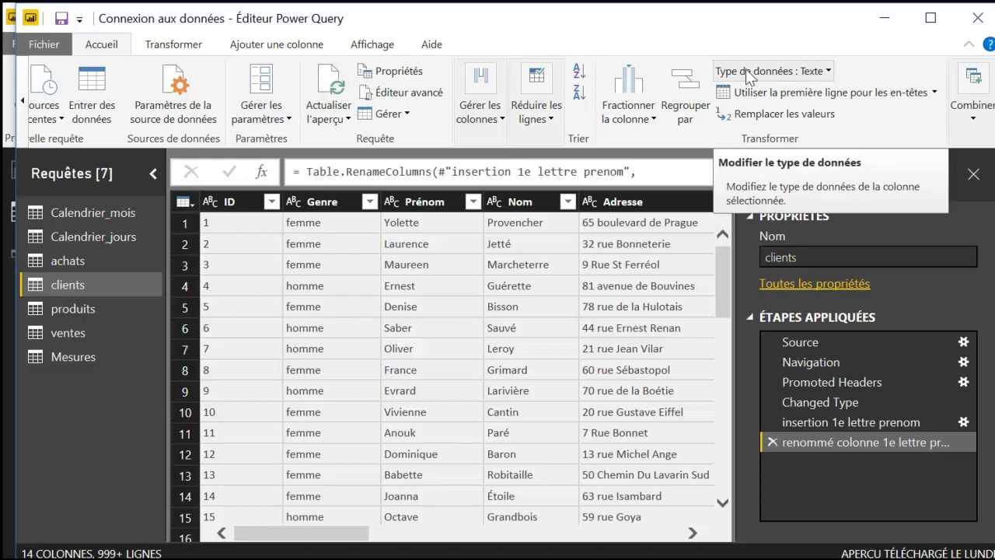
Step: Select the Téléphone column and review the available ways of splitting a column
click(636, 118)
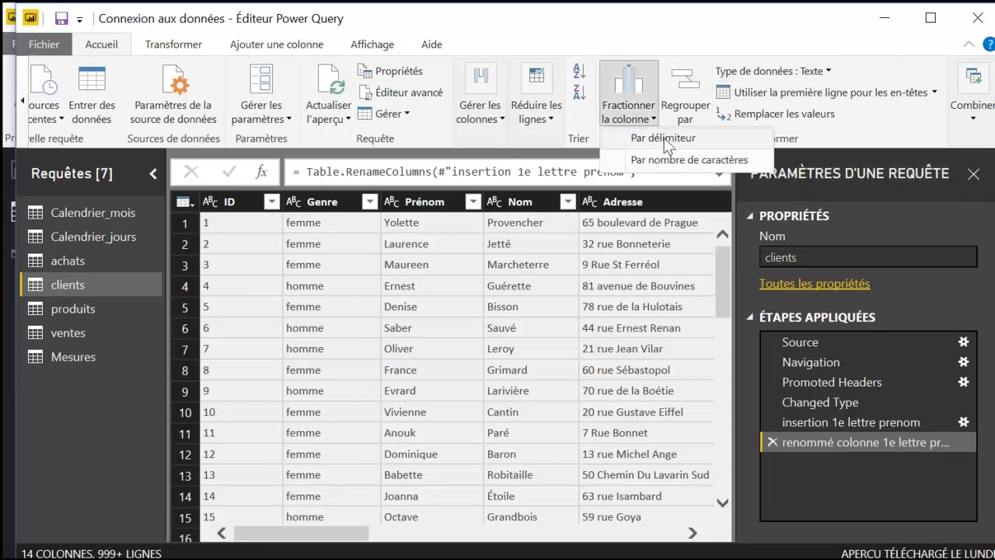
click(358, 537)
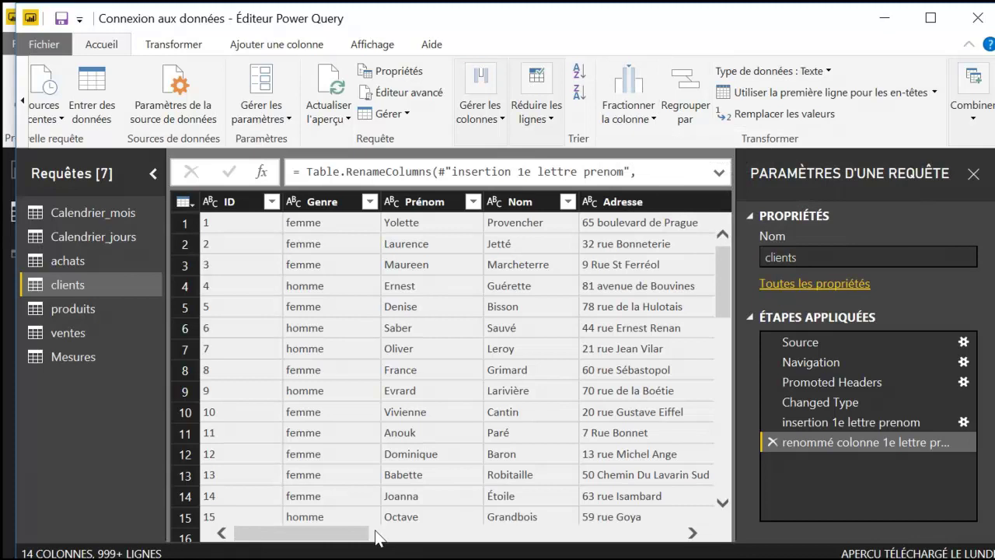
drag(376, 537, 594, 533)
click(499, 202)
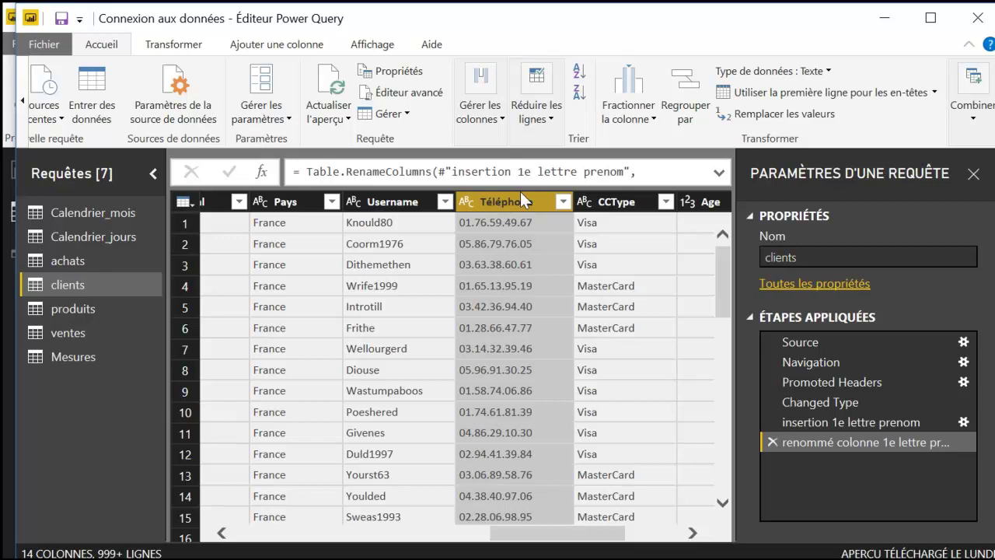
click(639, 117)
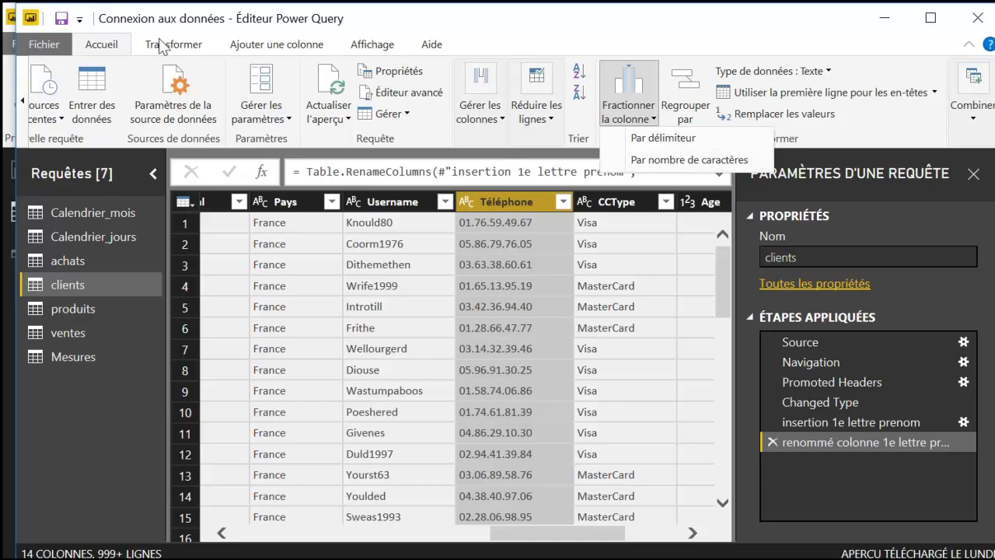
click(275, 47)
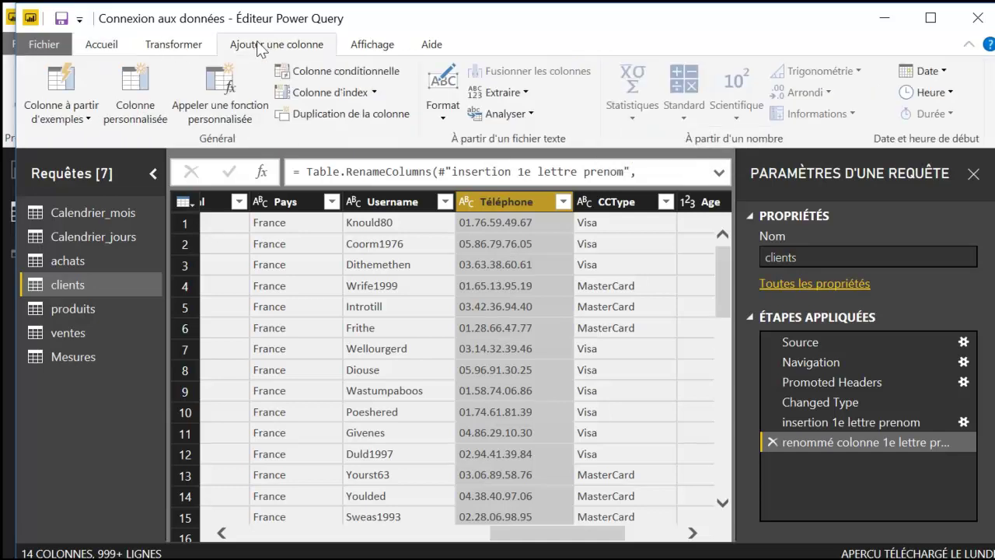
click(86, 45)
Step: Split the Téléphone column by the custom delimiter "." at its leftmost occurrence only (Délimiteur le plus à gauche), into columns
click(770, 116)
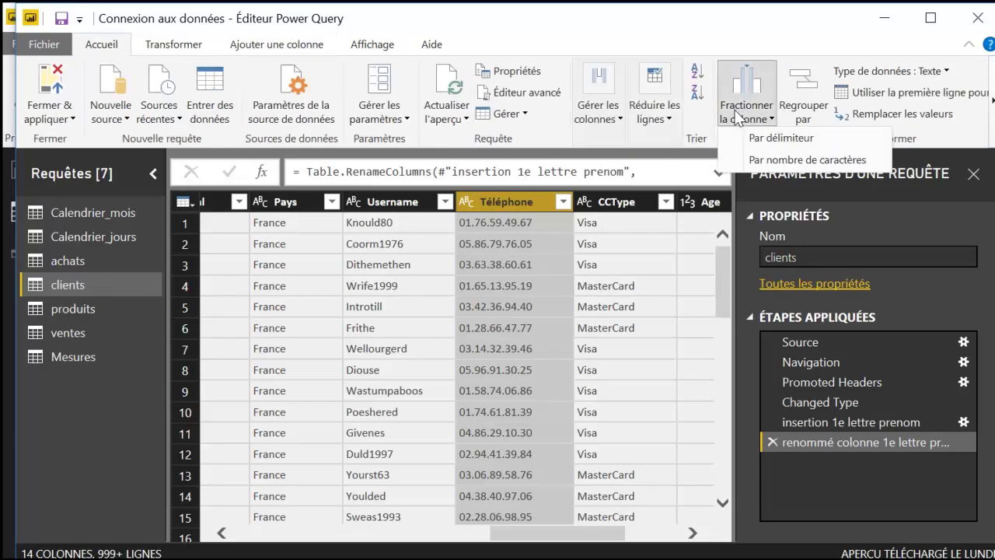
click(770, 137)
click(282, 213)
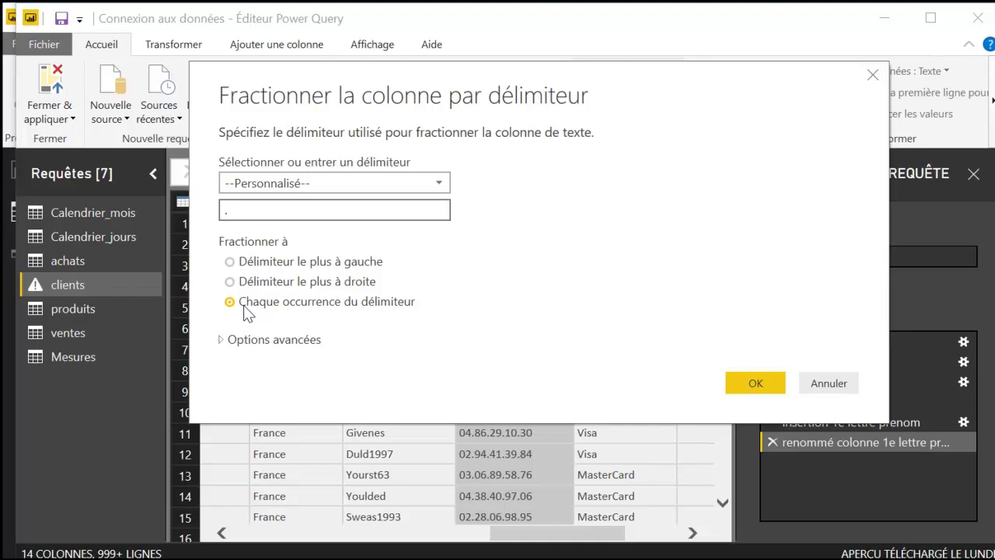
click(230, 262)
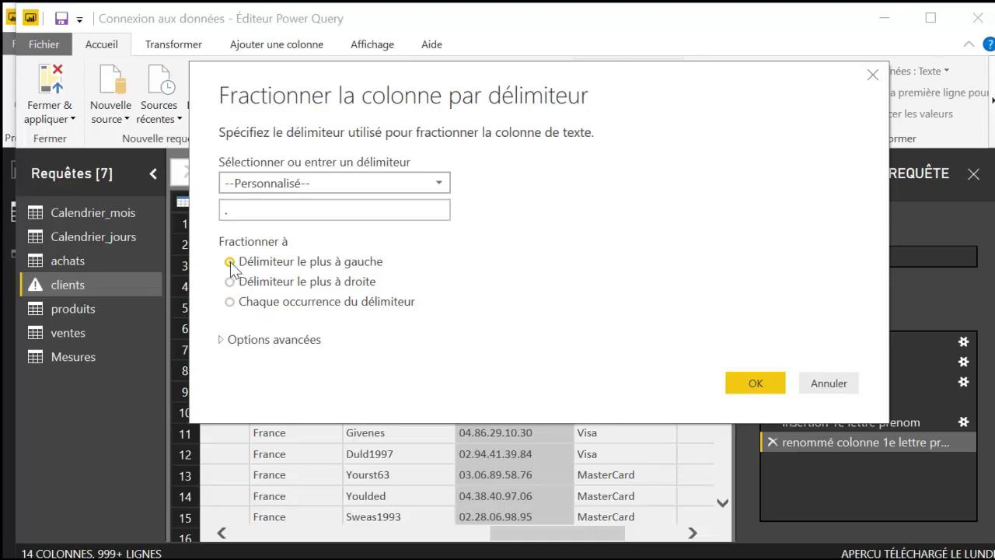
click(222, 343)
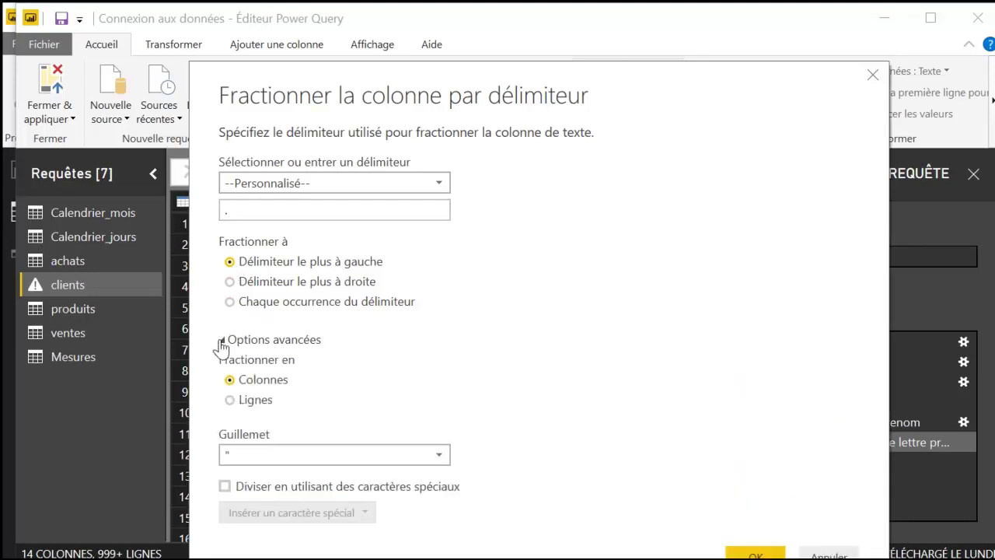
click(222, 342)
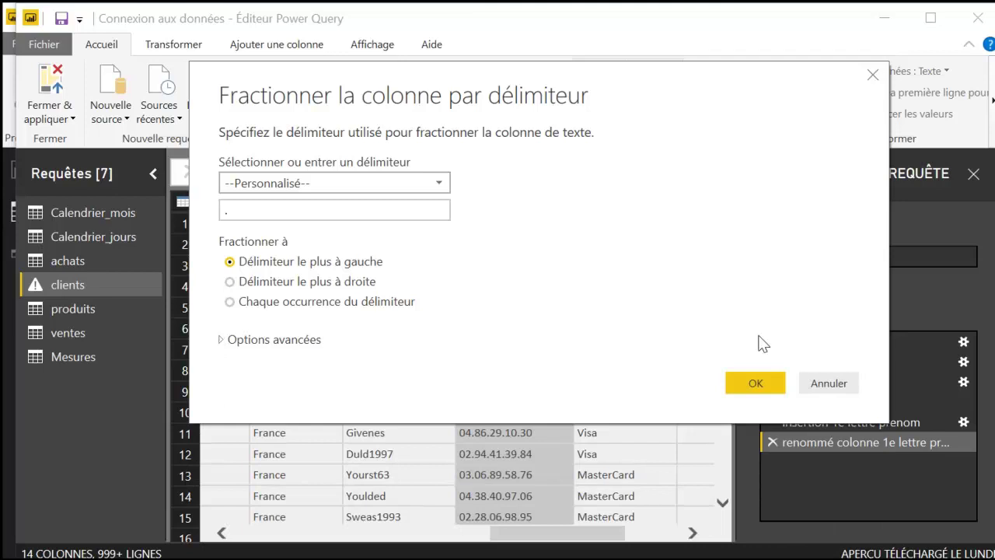
click(750, 383)
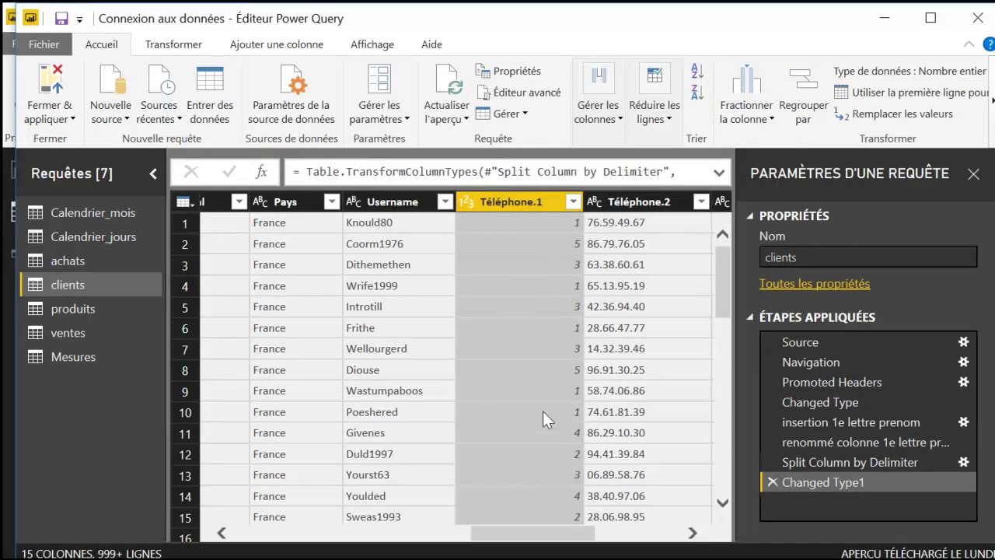
Step: Check the split phone columns and delete the Changed Type1 step so the prefixes stay as text
scroll(551, 427, down, 8)
scroll(552, 419, up, 6)
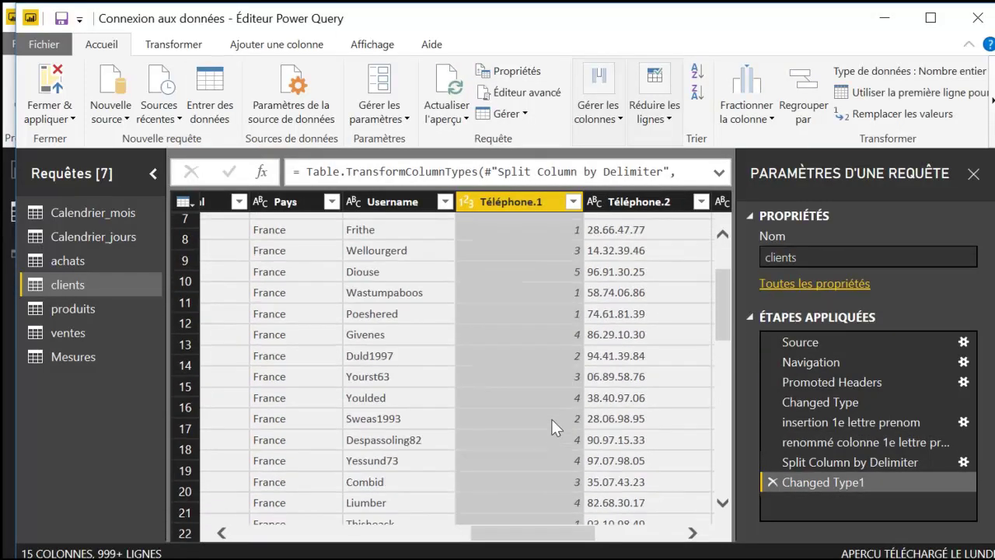
scroll(552, 419, up, 3)
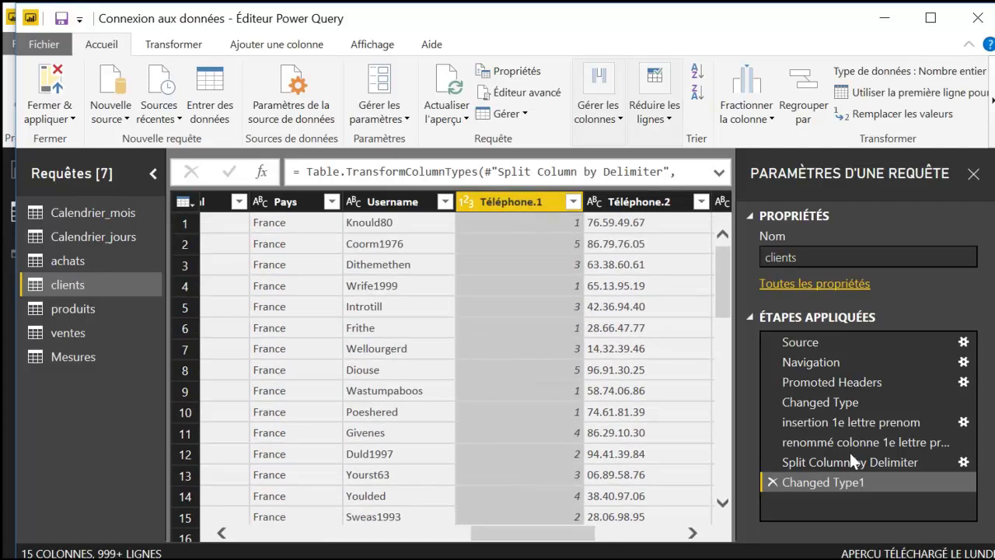
click(808, 462)
click(801, 482)
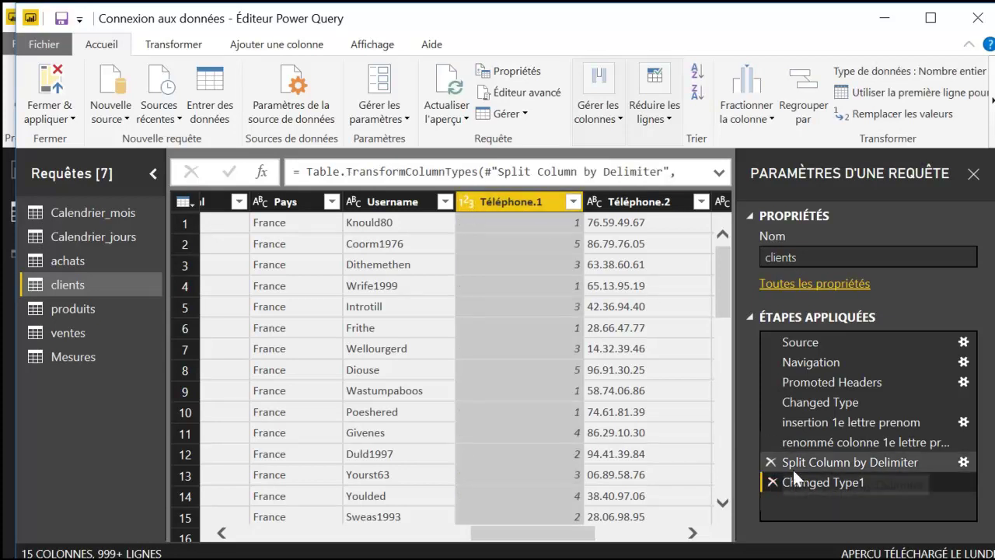
click(772, 482)
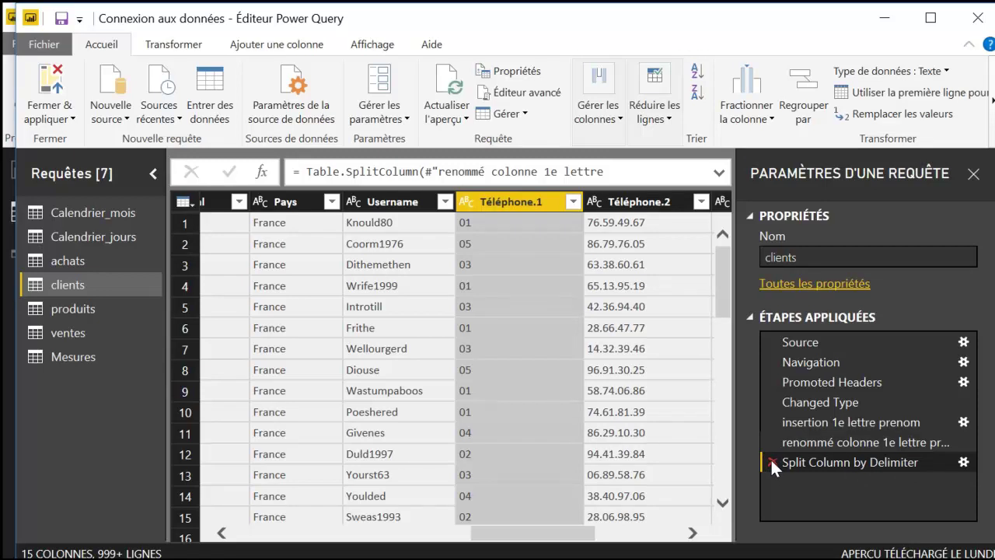
Step: Rename the Split Column by Delimiter step as "prefixe telephone uniquement"
right_click(791, 462)
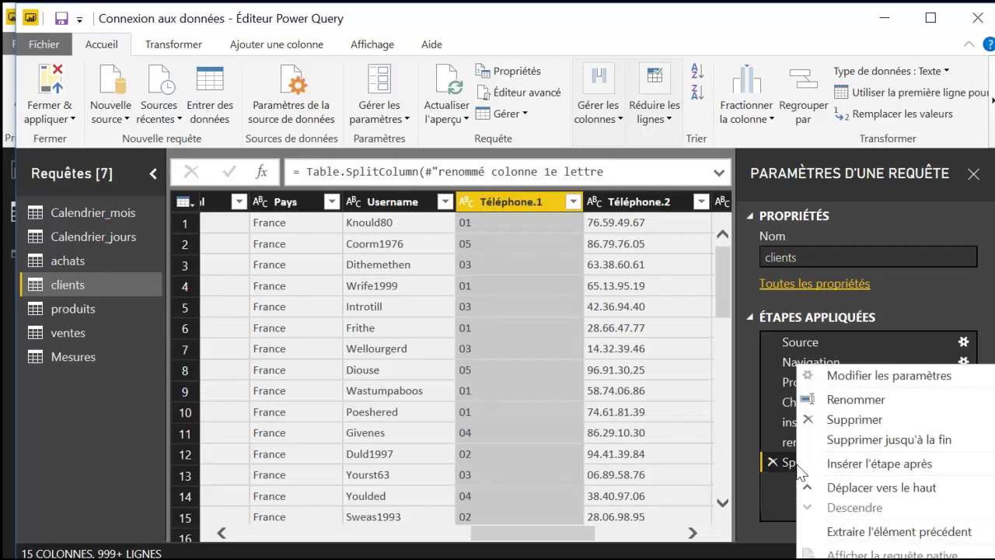
click(835, 399)
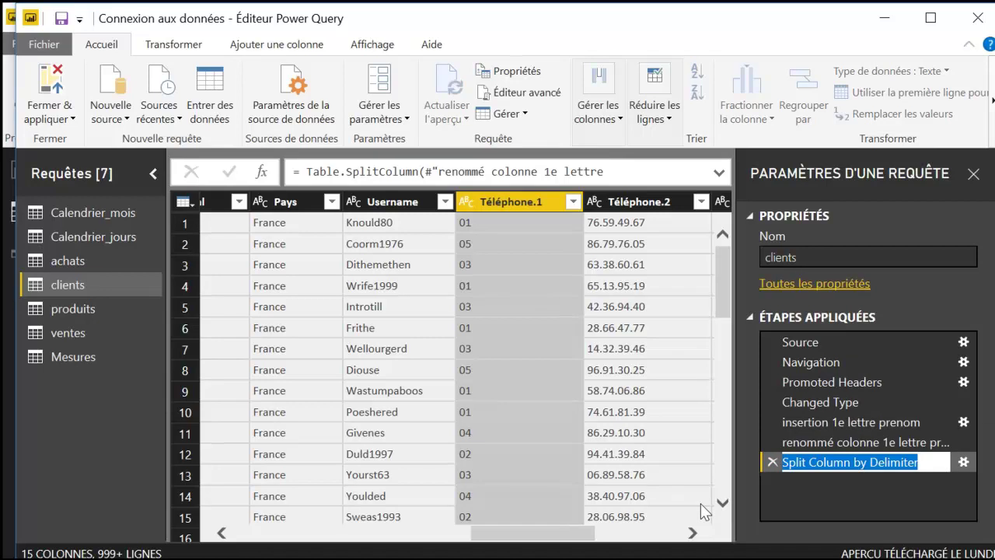
text(prefi)
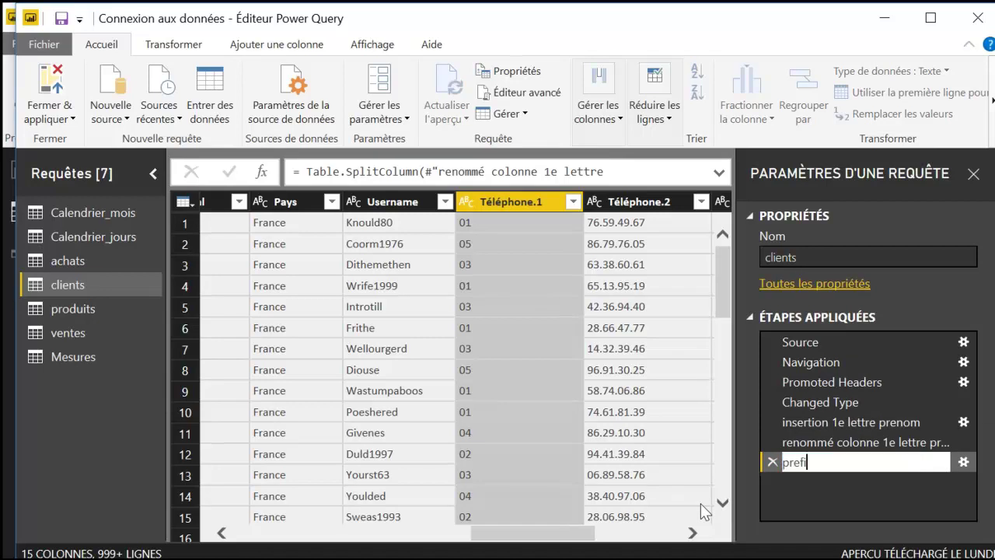
text(xe telephone uniquement)
key(Return)
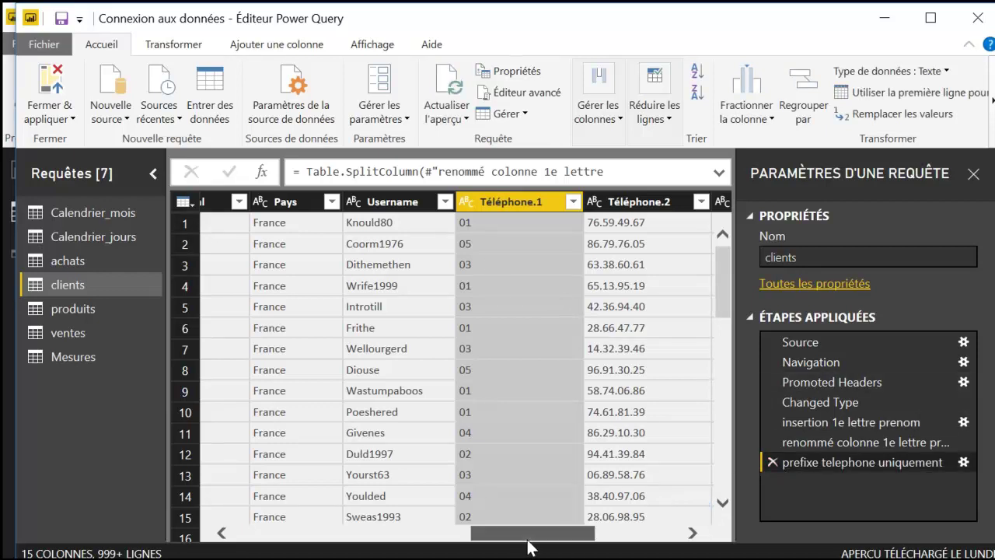
Step: Inspect the two split phone columns and delete the "prefixe telephone uniquement" step from the clients query
mouse_move(529, 534)
mouse_down()
mouse_move(560, 535)
mouse_move(535, 535)
mouse_up()
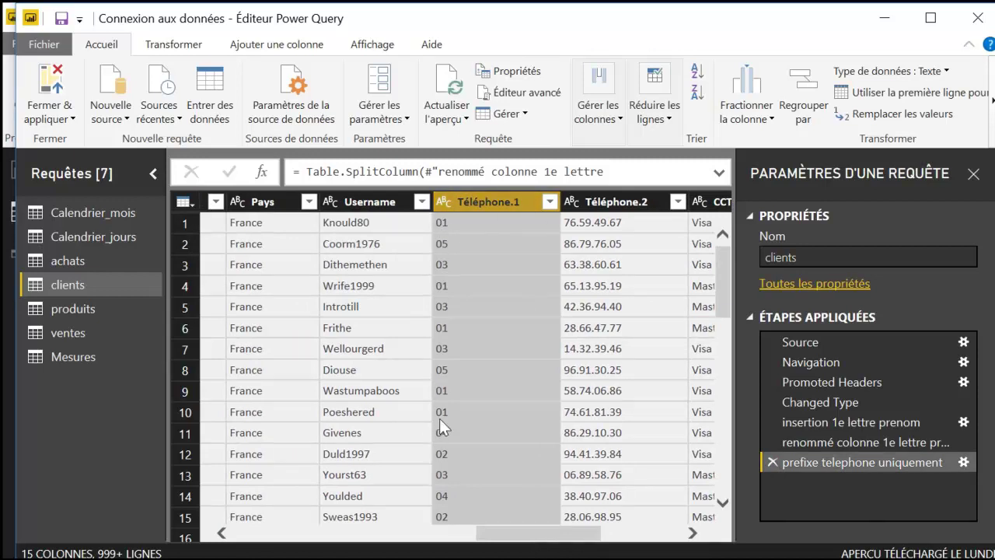
click(618, 198)
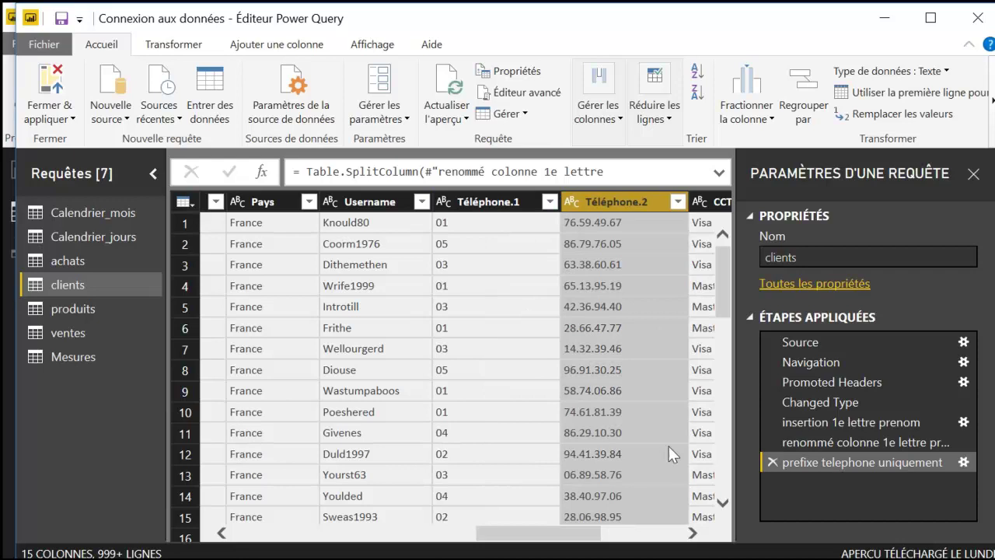
click(772, 461)
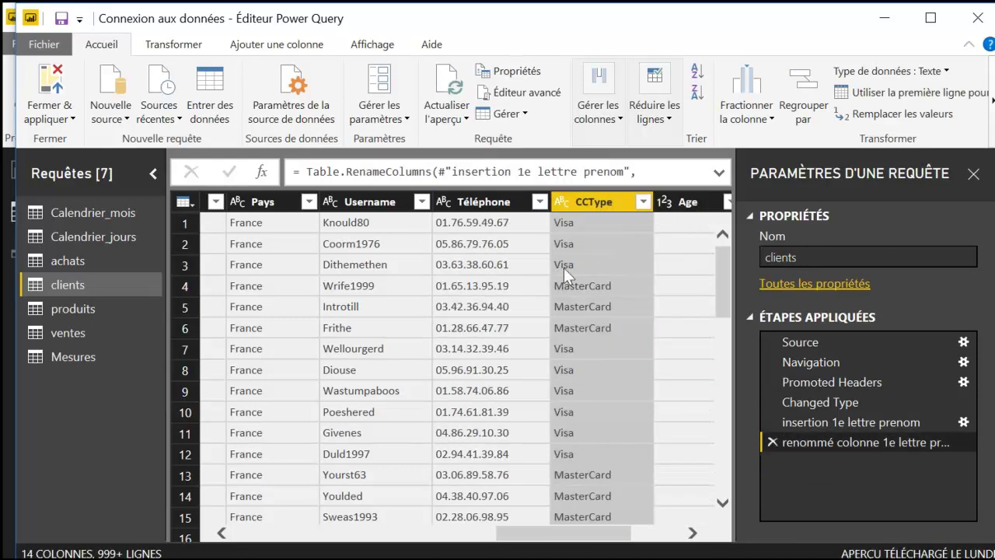
Step: Look over the Téléphone, ID and Code Postal columns and the transformation options for headers and value replacement
click(480, 201)
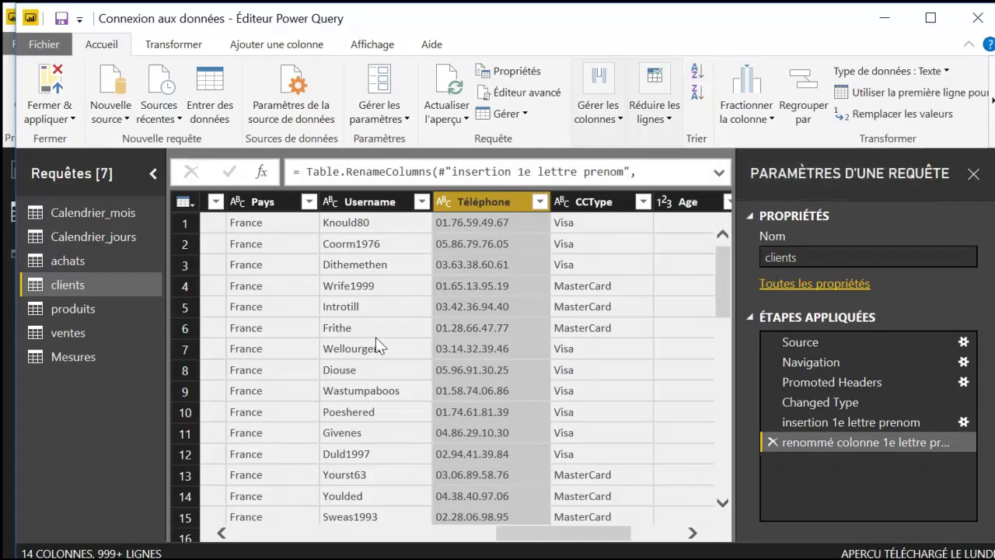
scroll(306, 348, left, 10)
scroll(307, 347, left, 2)
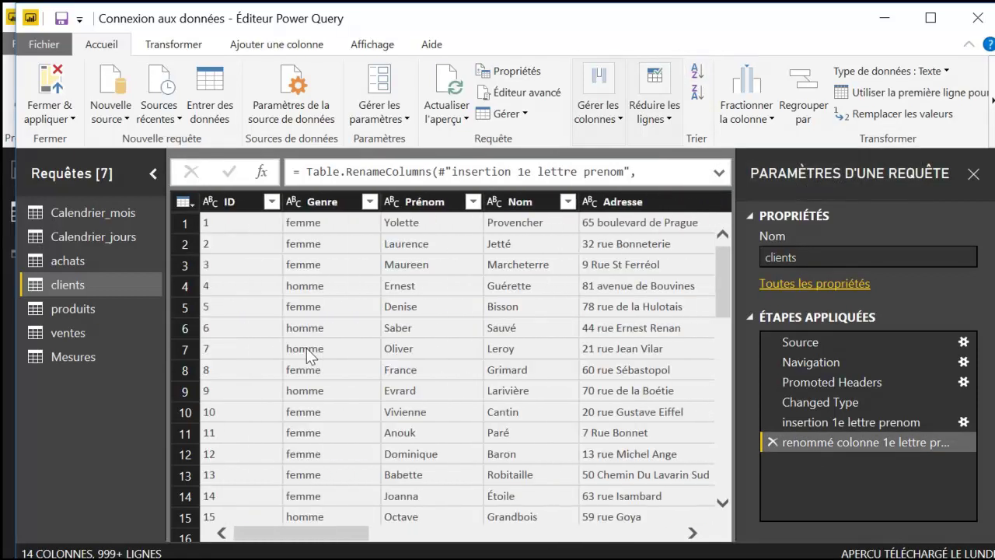
click(237, 200)
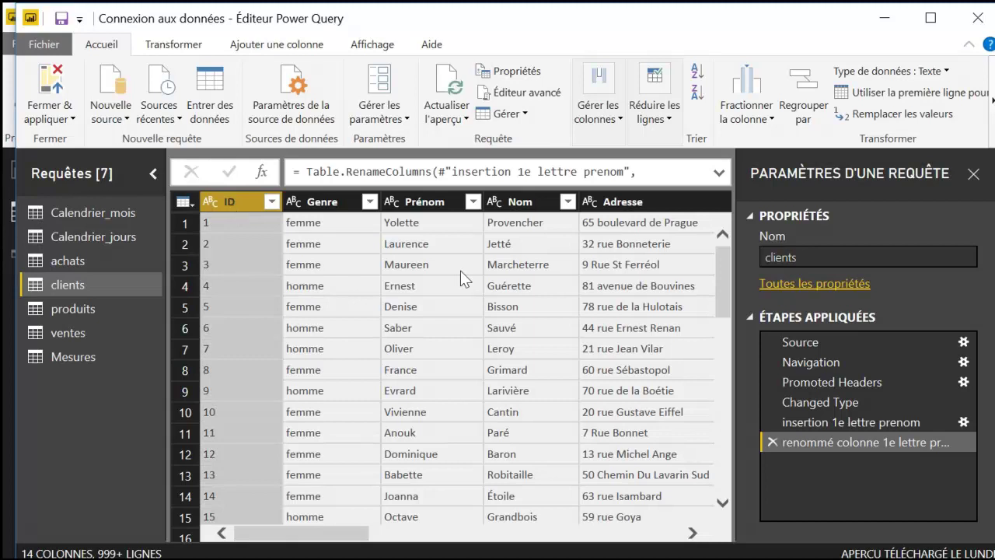
scroll(581, 327, right, 8)
scroll(578, 327, right, 3)
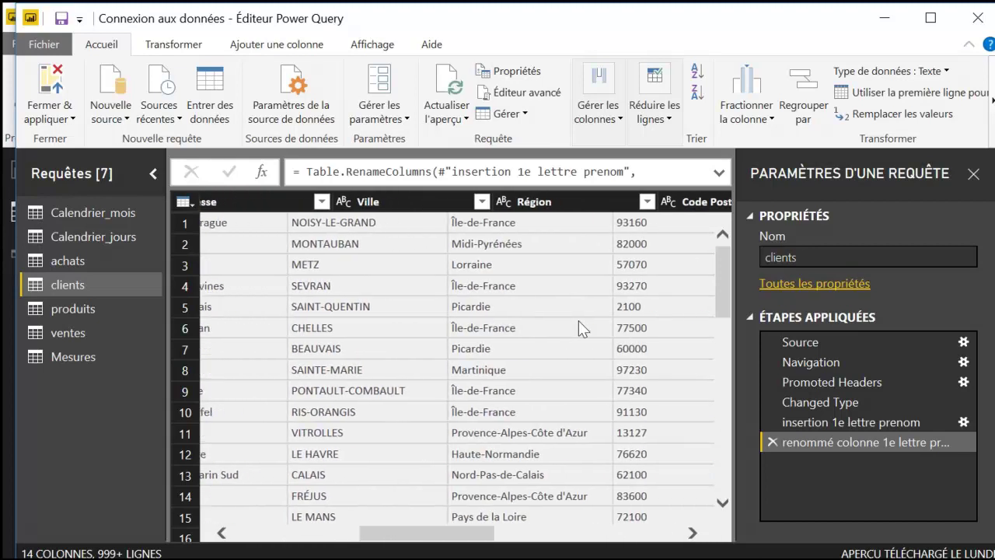
click(570, 199)
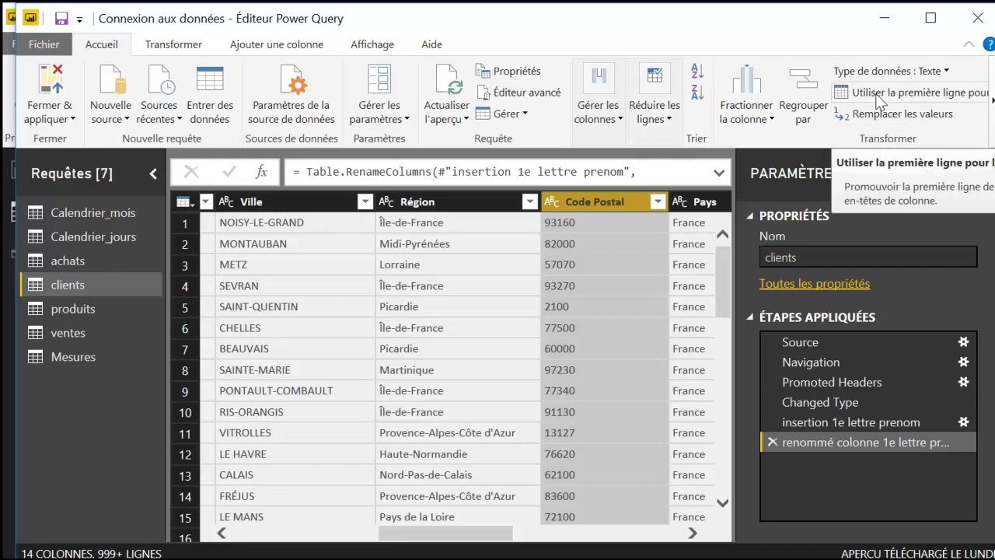
click(991, 108)
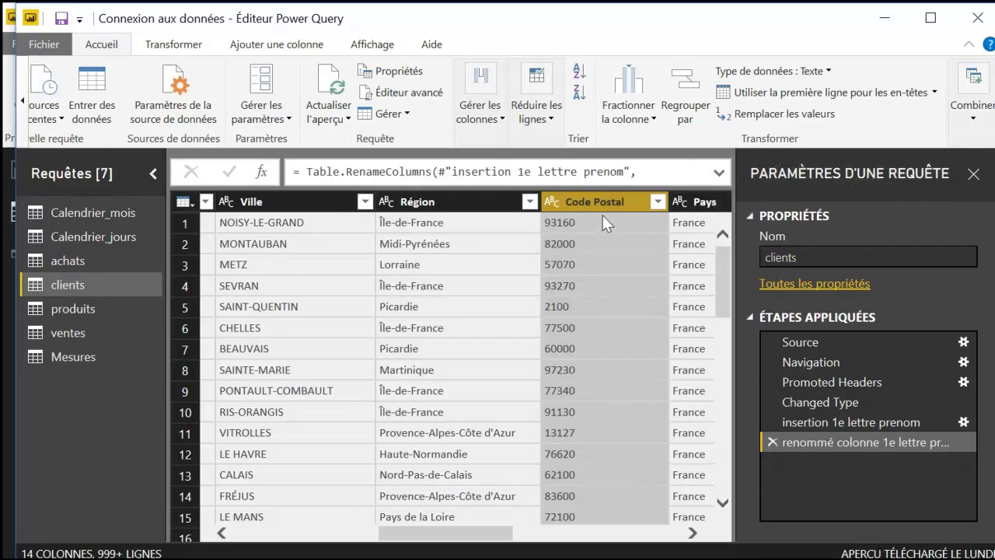
Step: Replace France with FRA in the Pays column, matching the entire cell contents (Totalité du contenu de la cellule)
click(683, 197)
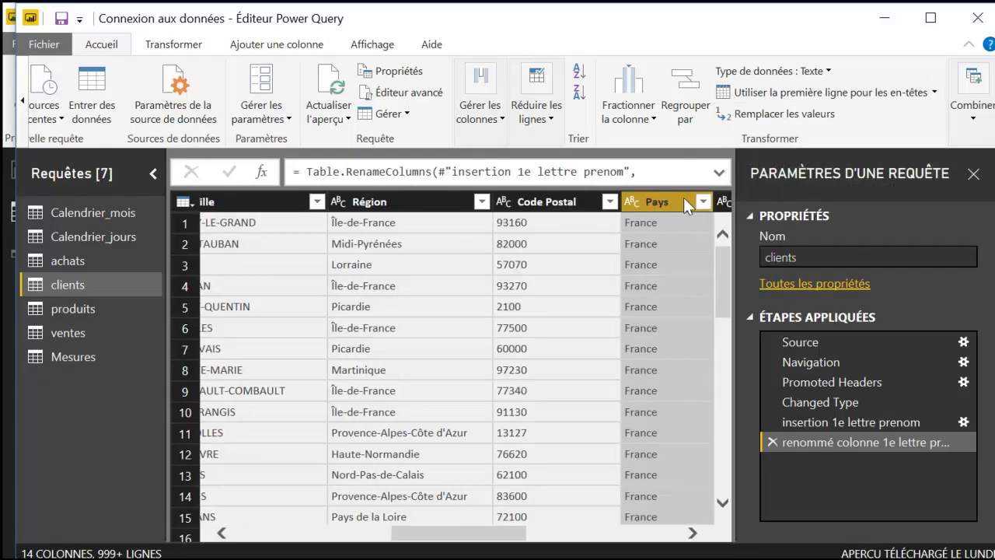
click(770, 116)
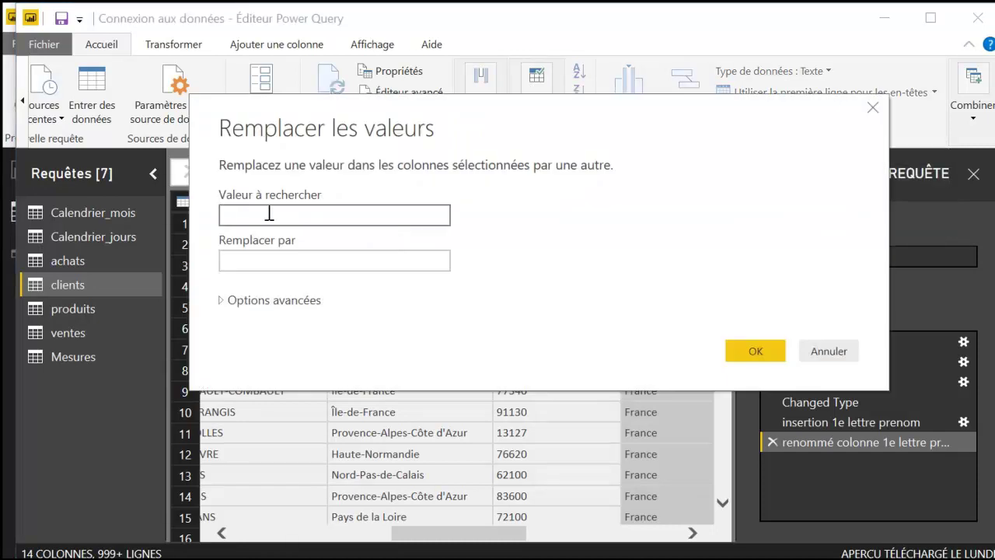
text(France)
click(232, 264)
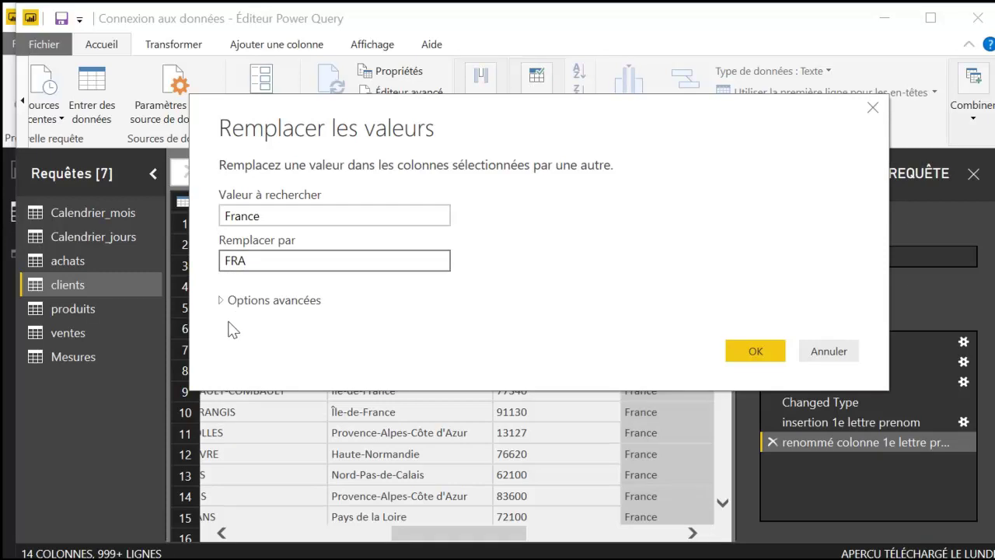
click(224, 301)
click(226, 320)
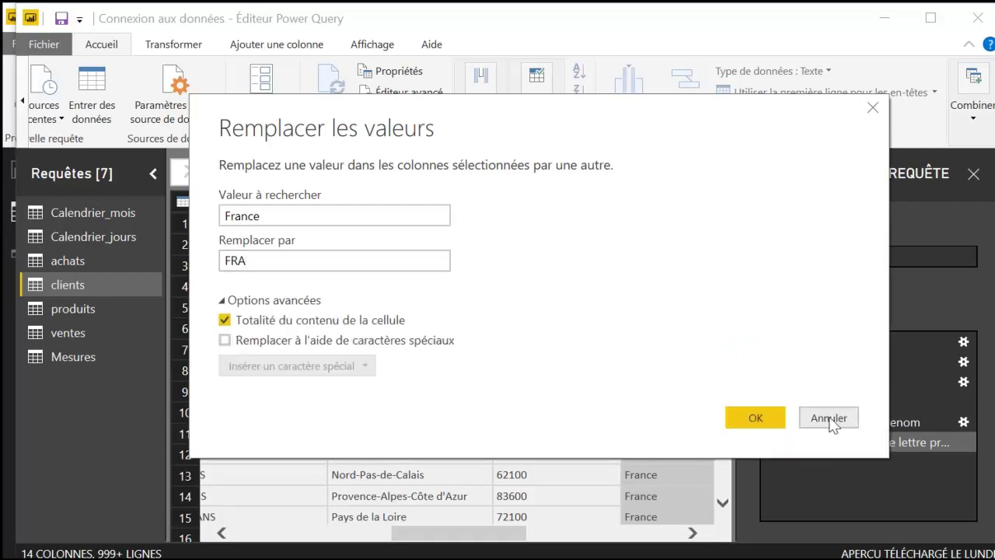
click(755, 418)
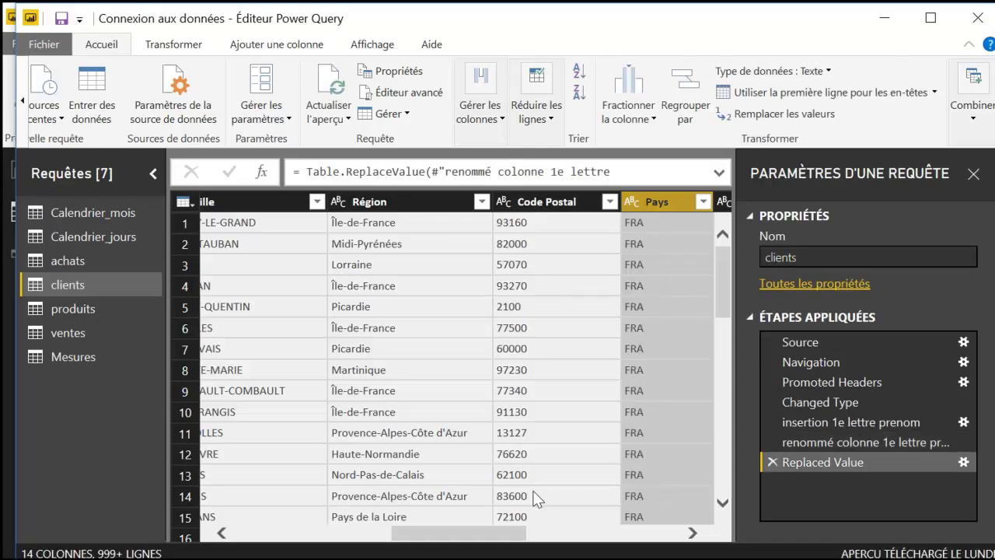
Step: Look over the options for combining queries and the column transformations and data types available for the Genre column
drag(447, 534, 488, 534)
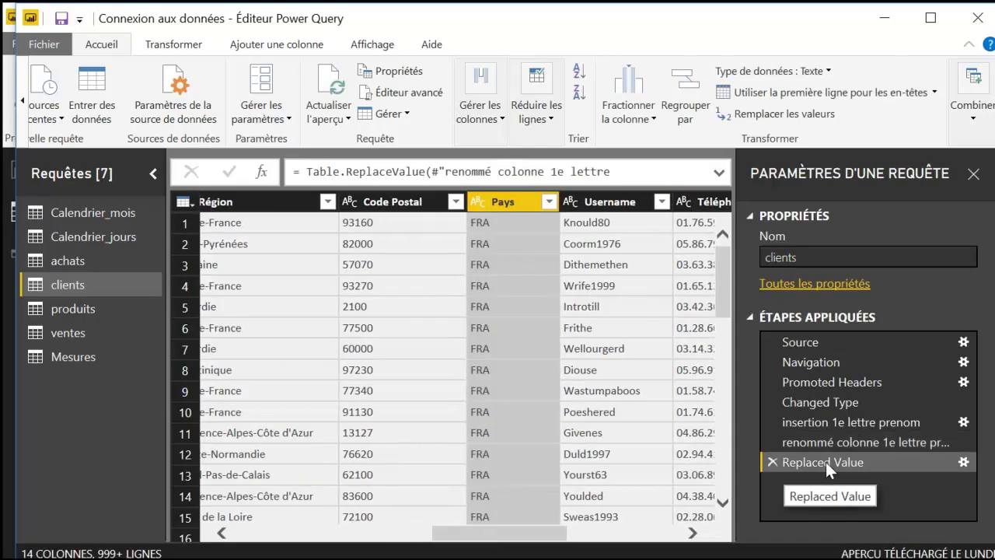
click(971, 125)
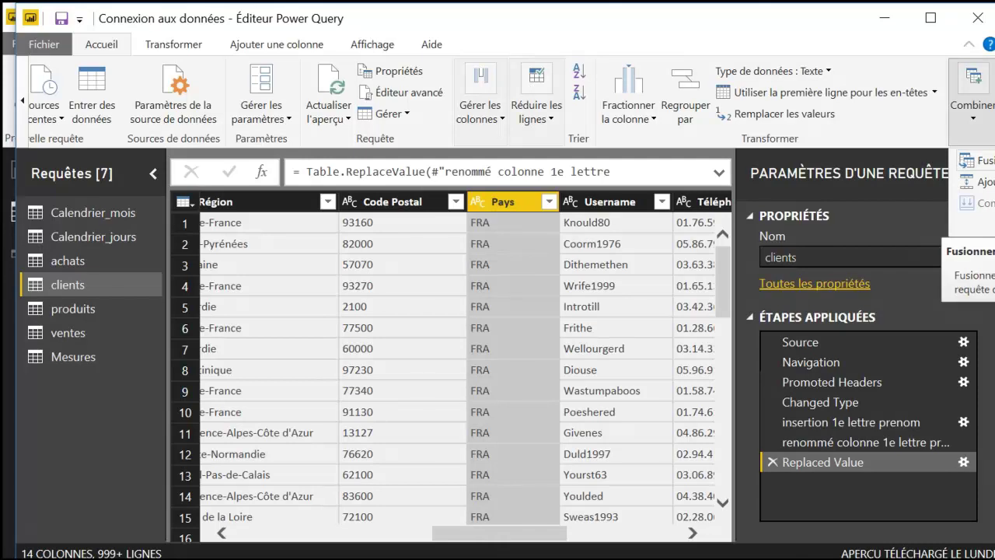
click(978, 122)
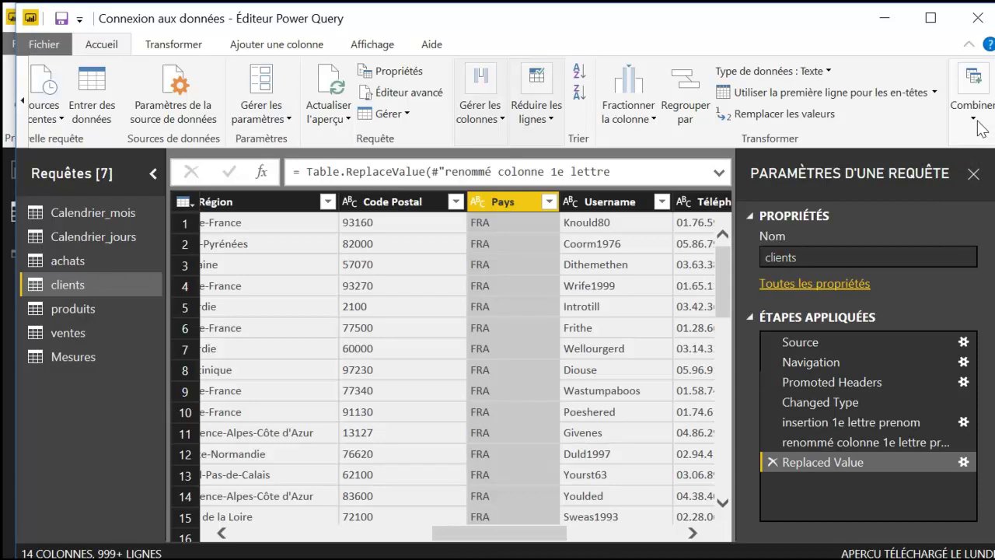
click(157, 46)
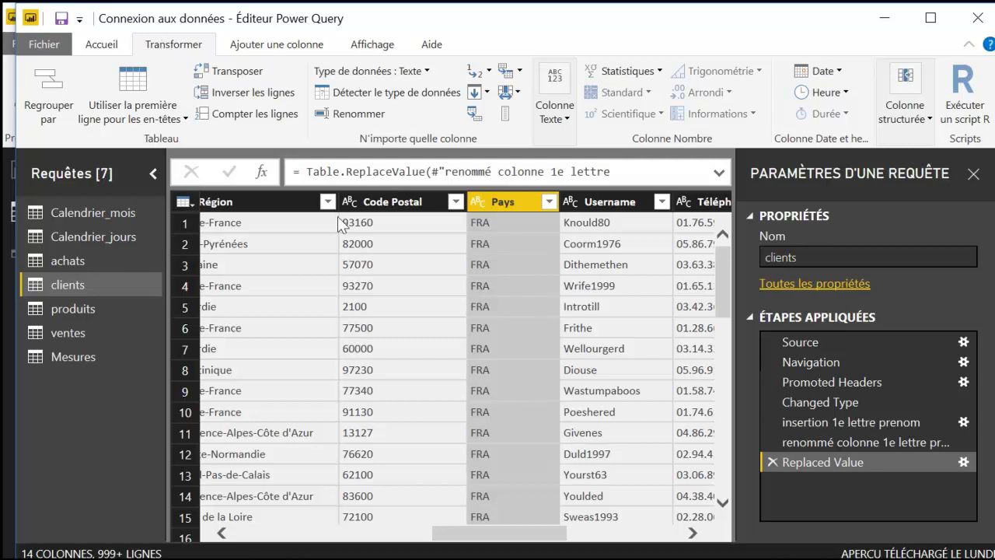
drag(467, 533, 273, 539)
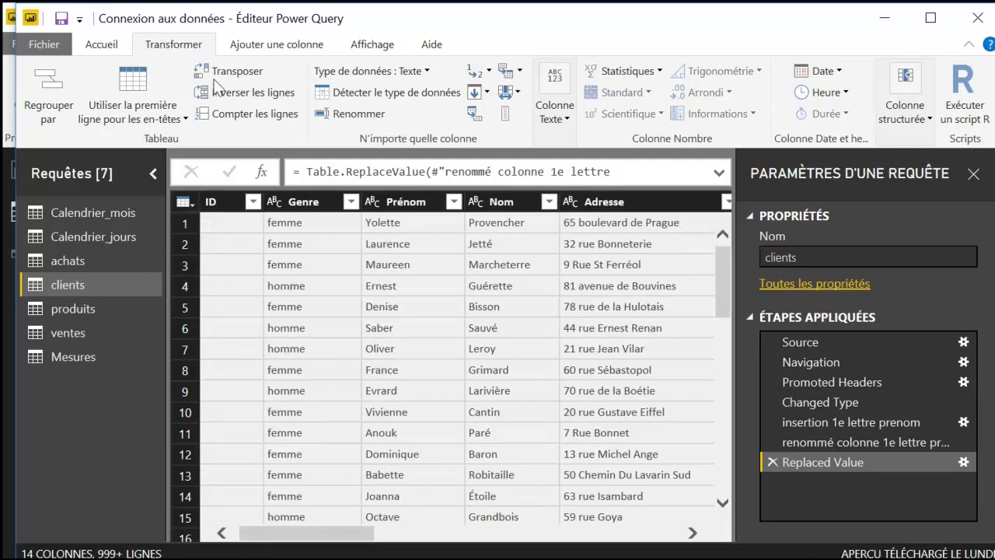
click(304, 202)
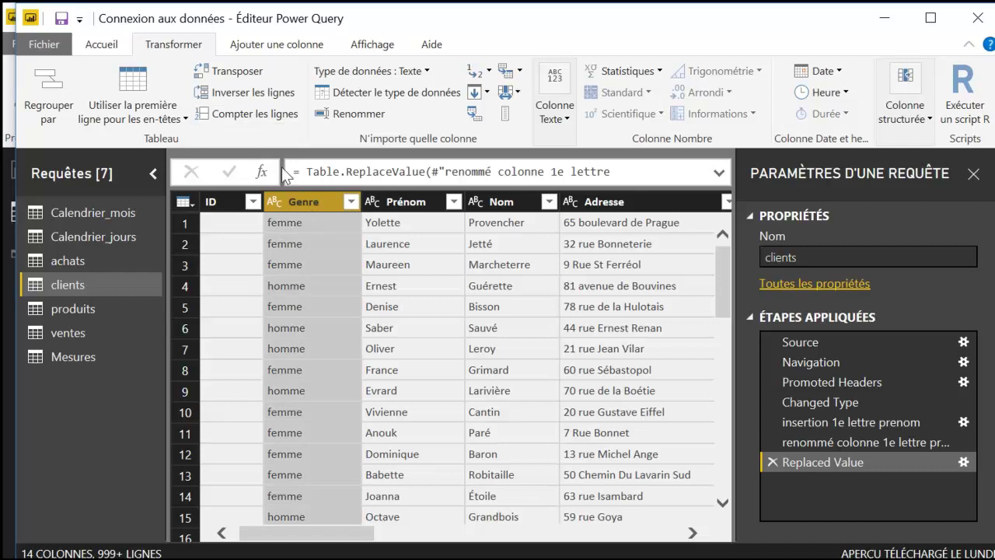
click(276, 43)
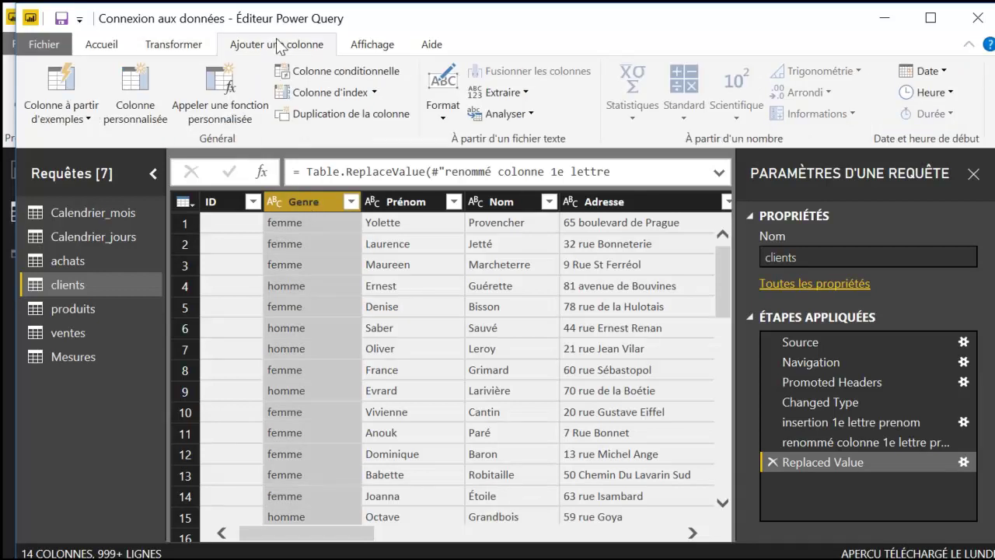
click(200, 48)
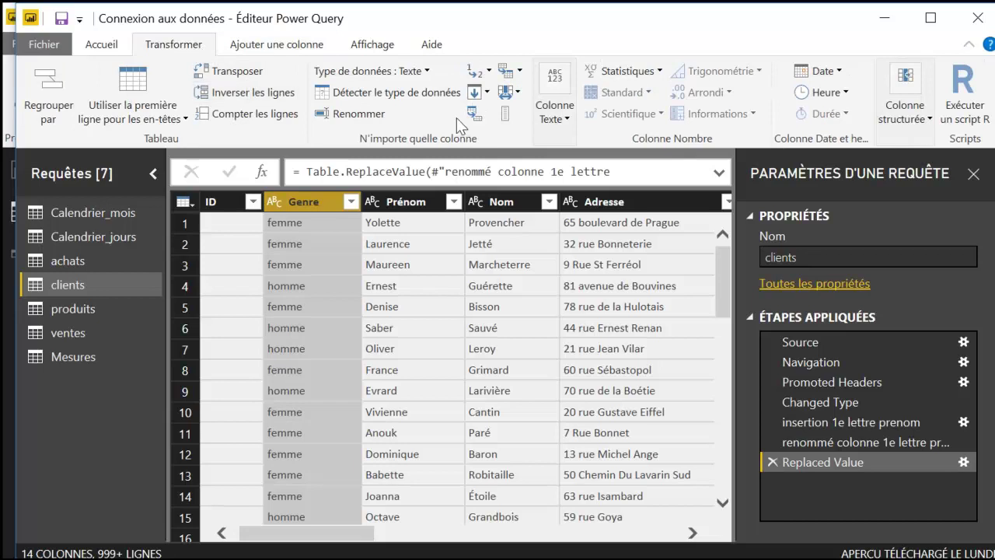
click(426, 72)
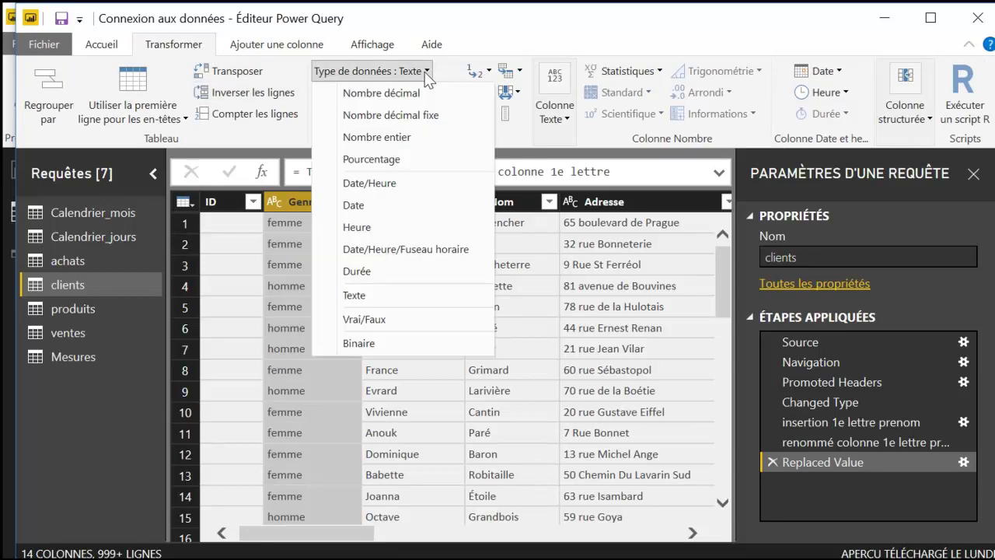
click(425, 72)
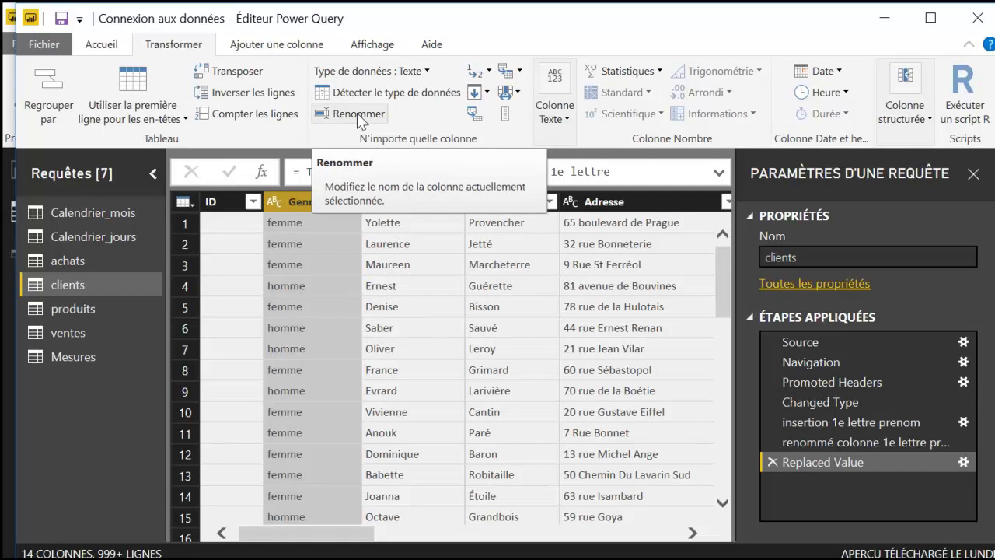
Step: Convert the text of the Genre column in the clients query to uppercase (MAJUSCULES)
click(556, 116)
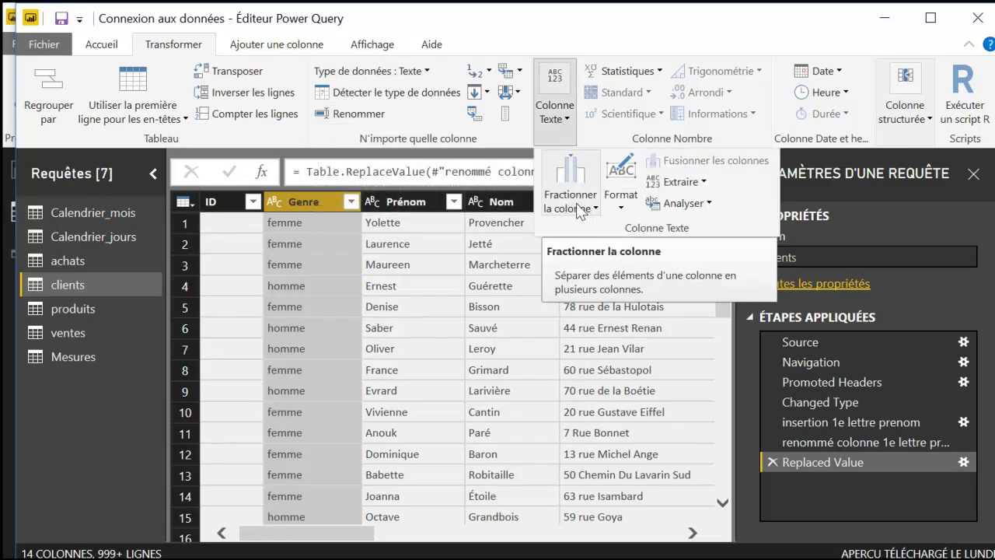
click(621, 199)
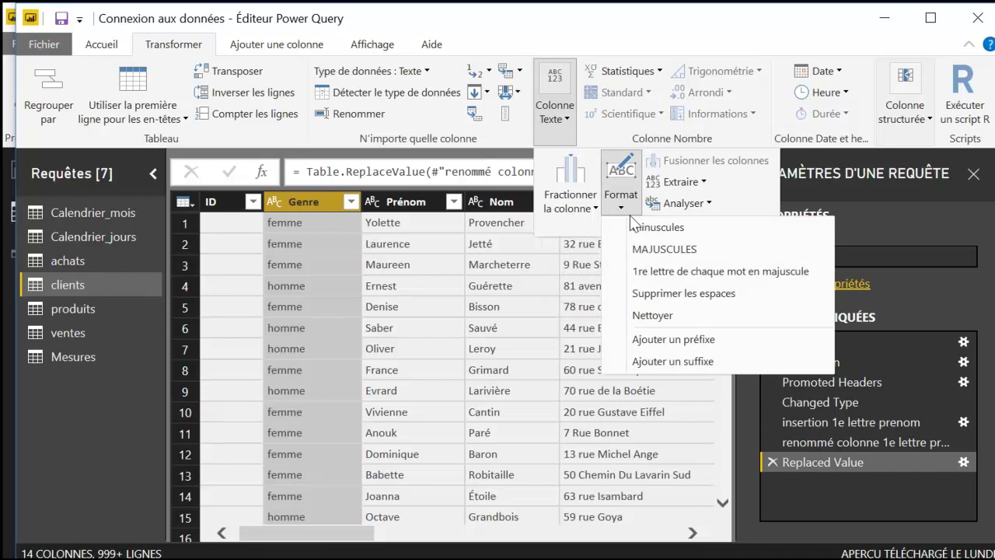
click(299, 200)
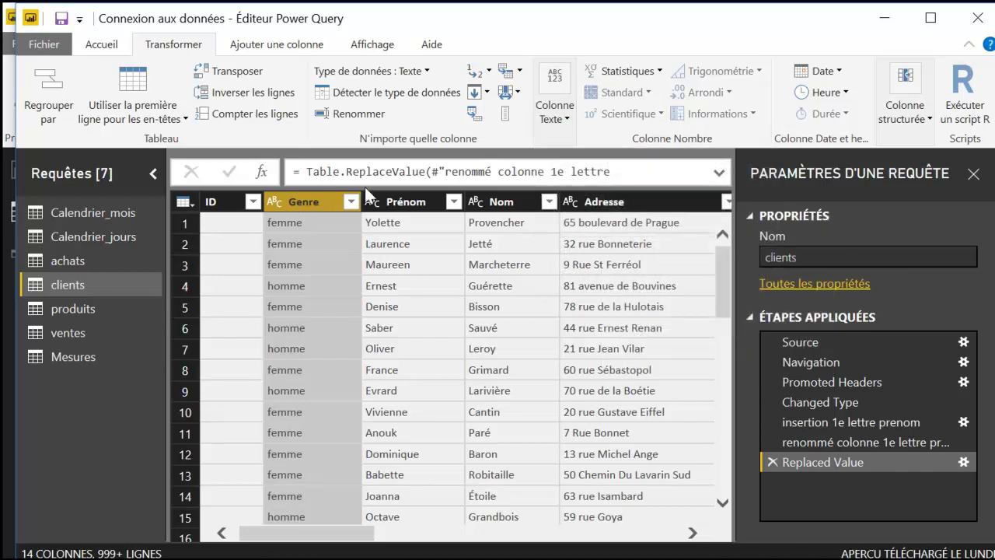
click(555, 105)
click(619, 205)
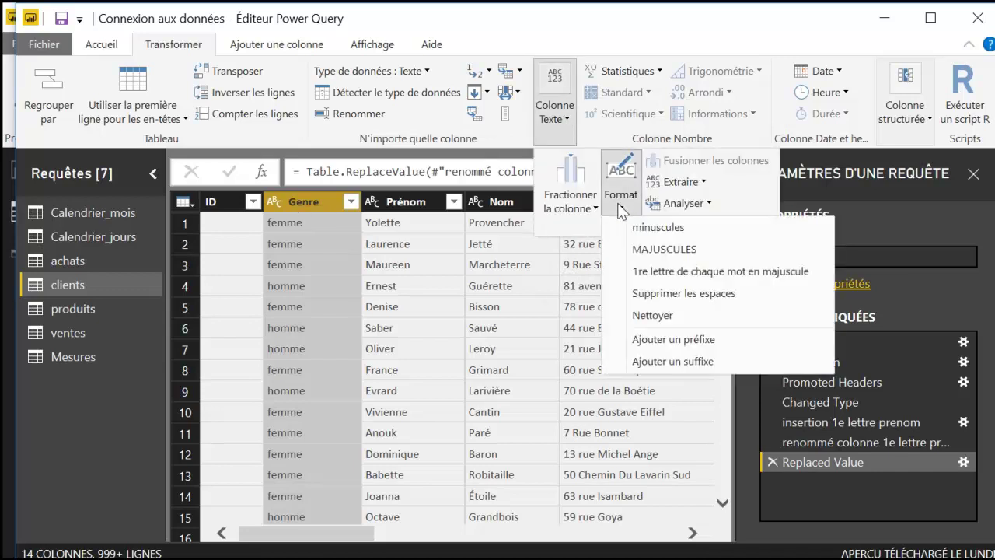
click(657, 250)
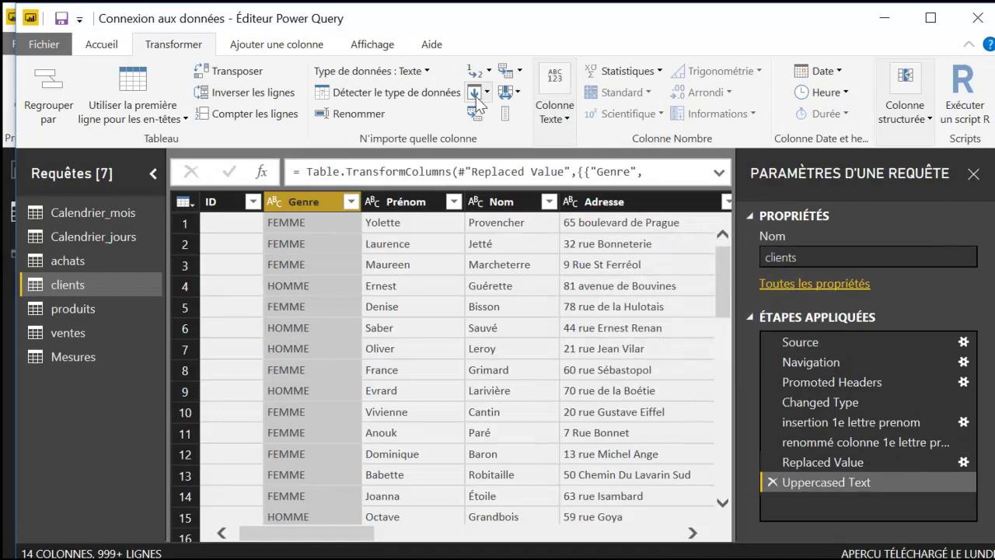
Step: Examine the text extraction choices for the Genre column and the statistics available for the Genre and ID text columns
click(557, 115)
click(675, 181)
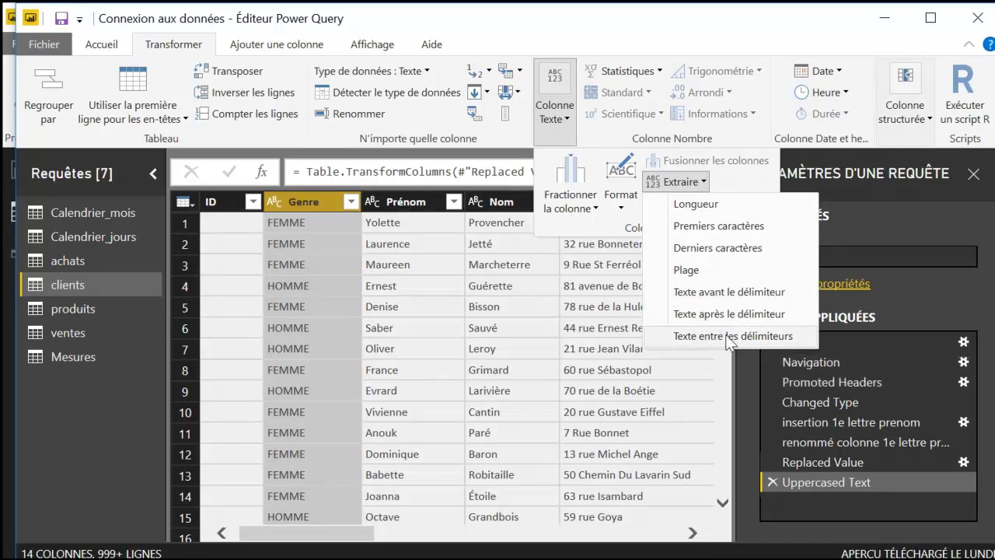
click(553, 113)
click(644, 71)
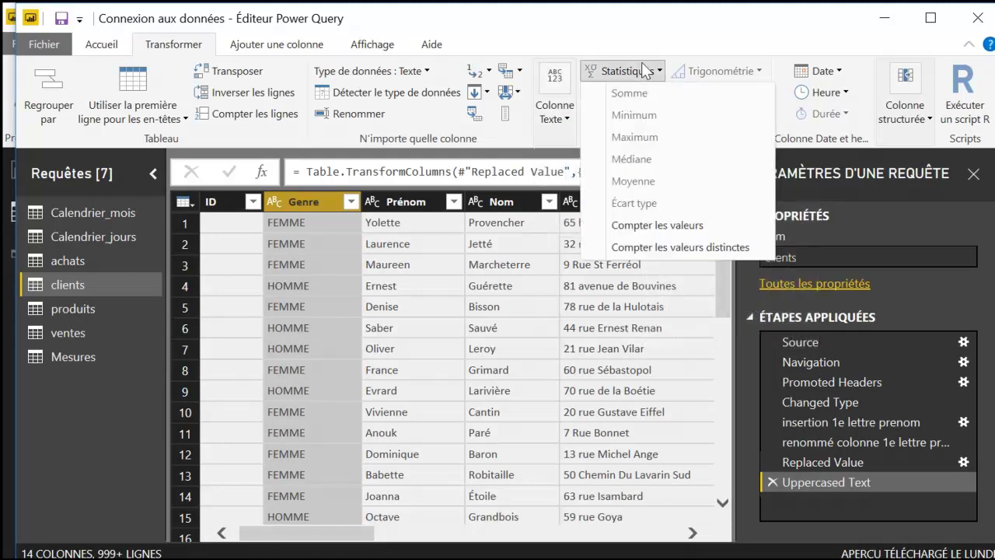
click(379, 460)
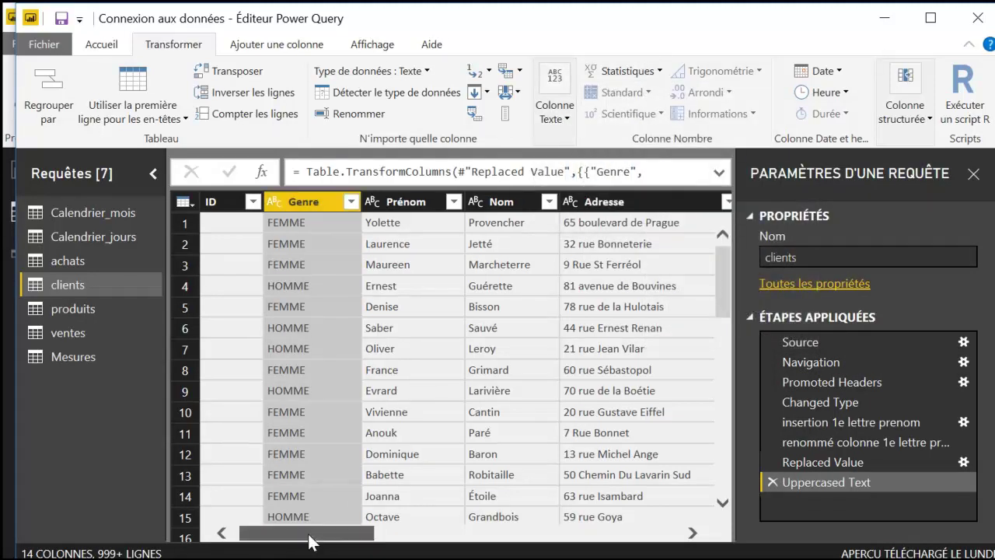
drag(311, 539, 252, 541)
click(226, 202)
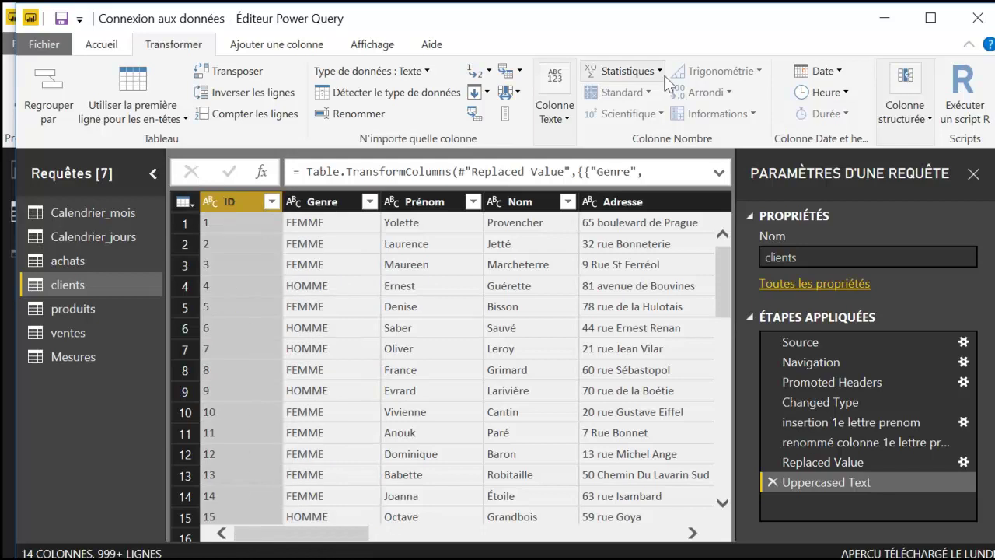
click(632, 73)
click(589, 278)
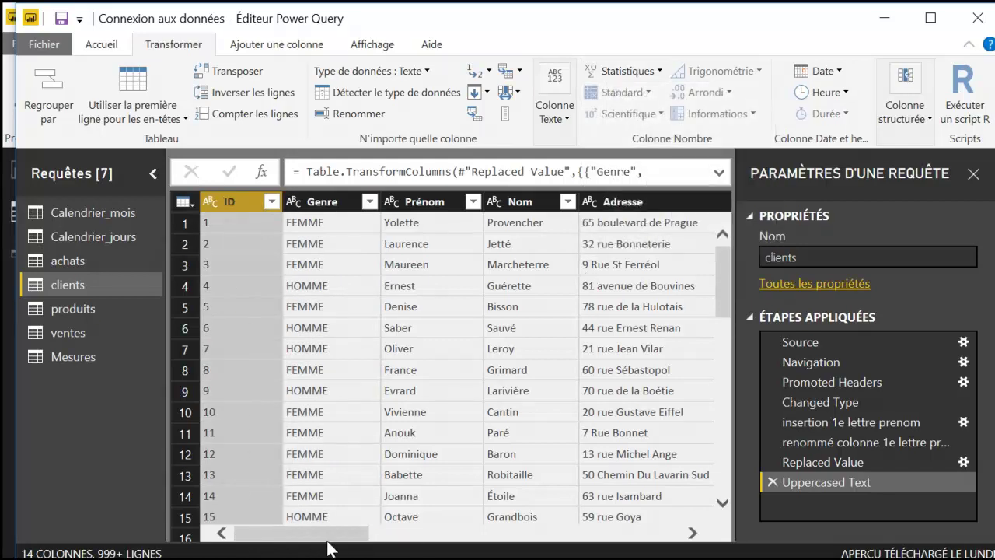
Step: Calculate the minimum of the Age column in the clients query and delete that calculation step
drag(327, 544, 640, 545)
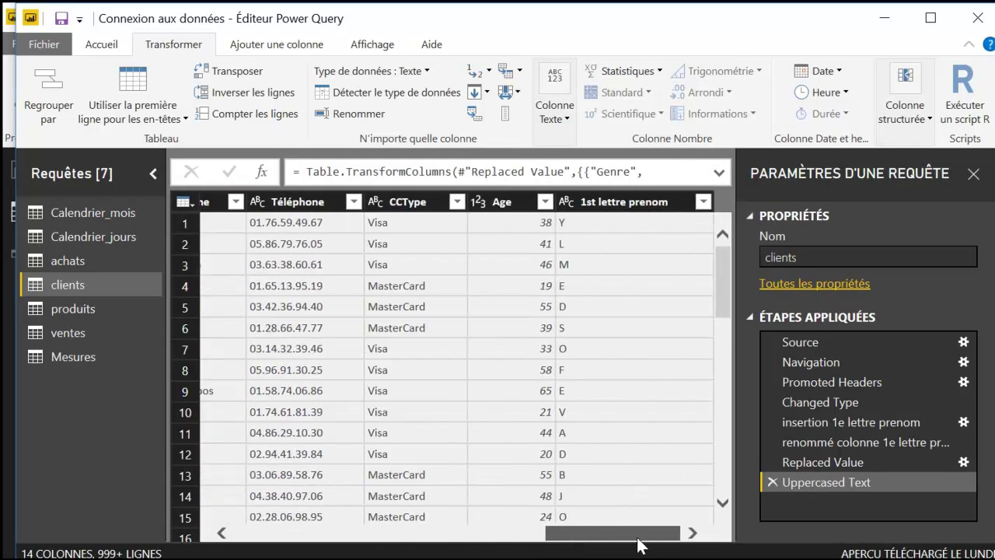
click(501, 196)
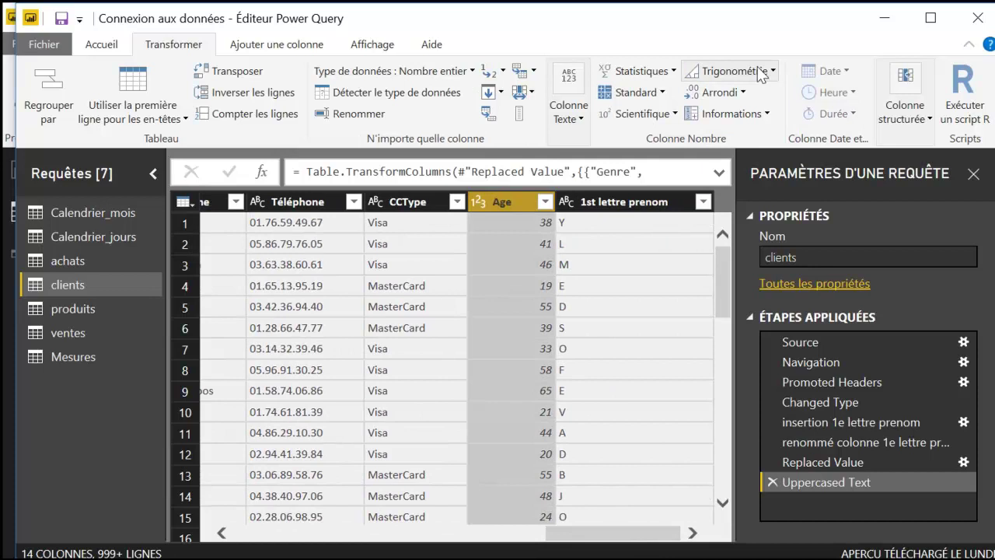
click(653, 71)
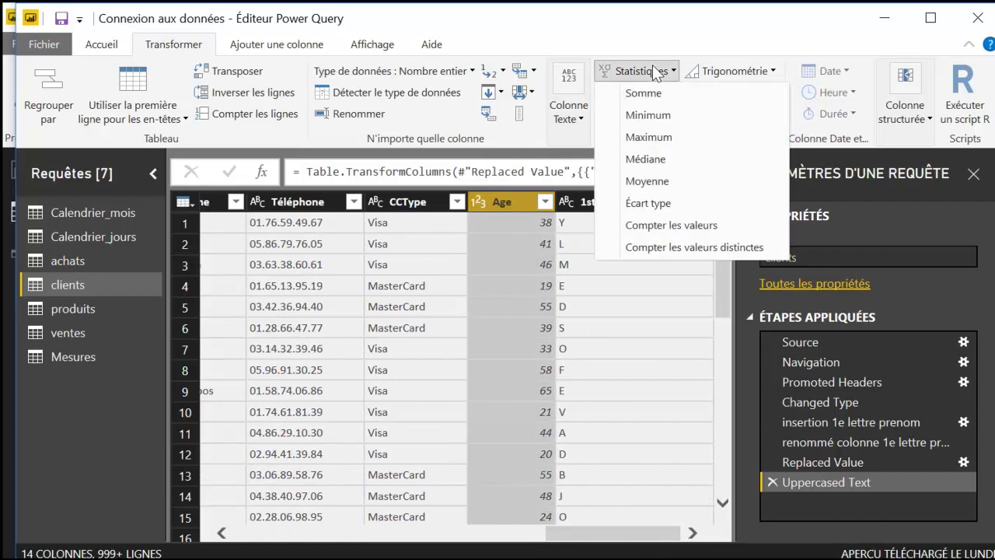
click(658, 116)
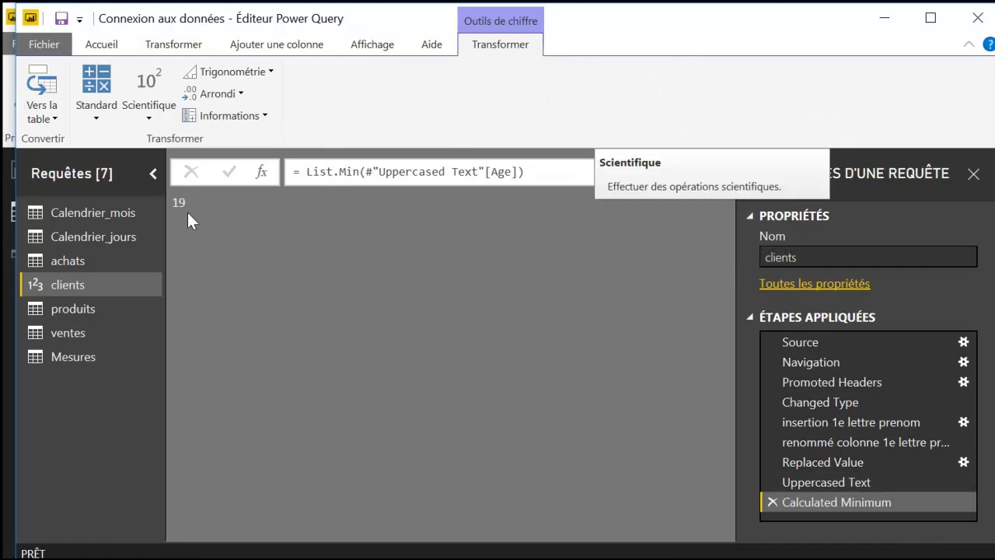
click(772, 501)
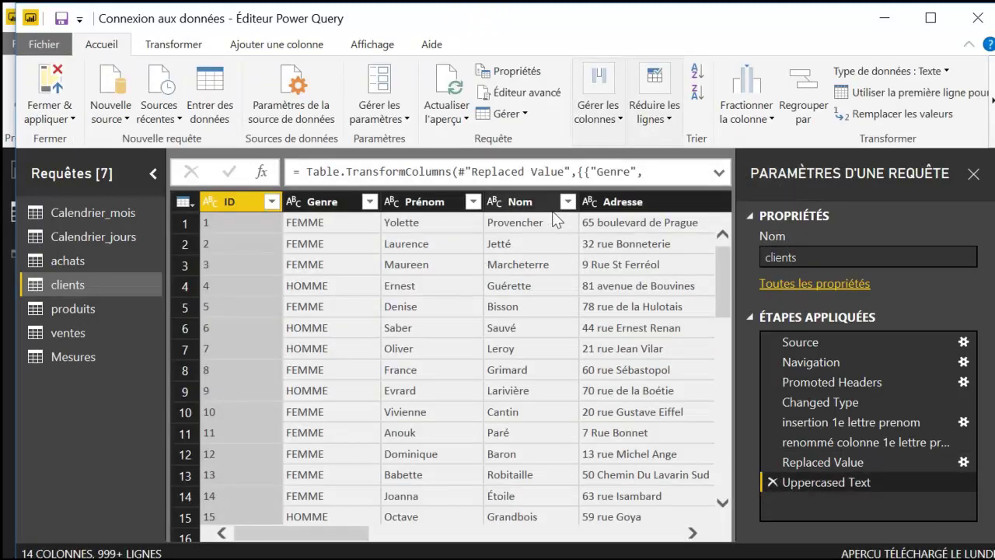
Step: Review which statistics operations are offered for the ID column of the clients query
click(173, 44)
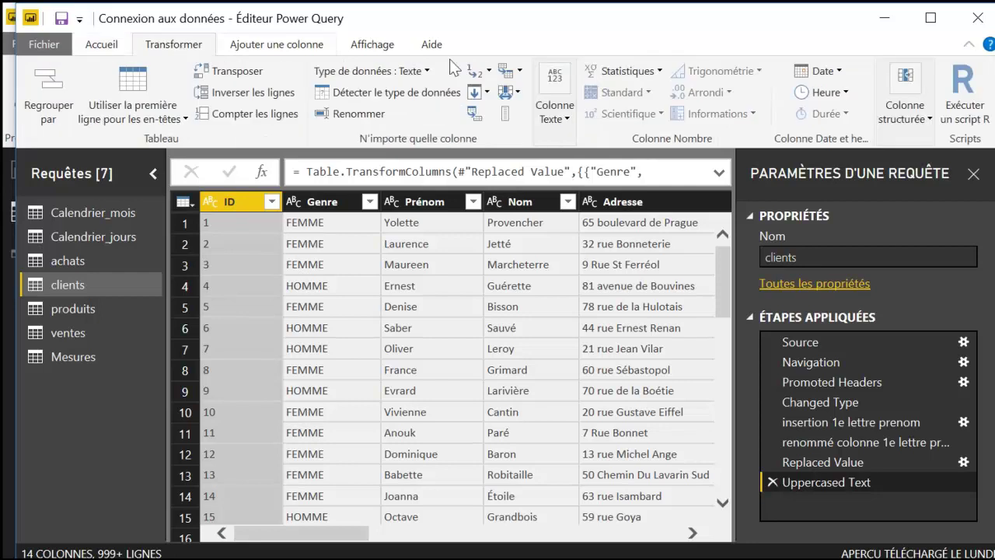
click(636, 70)
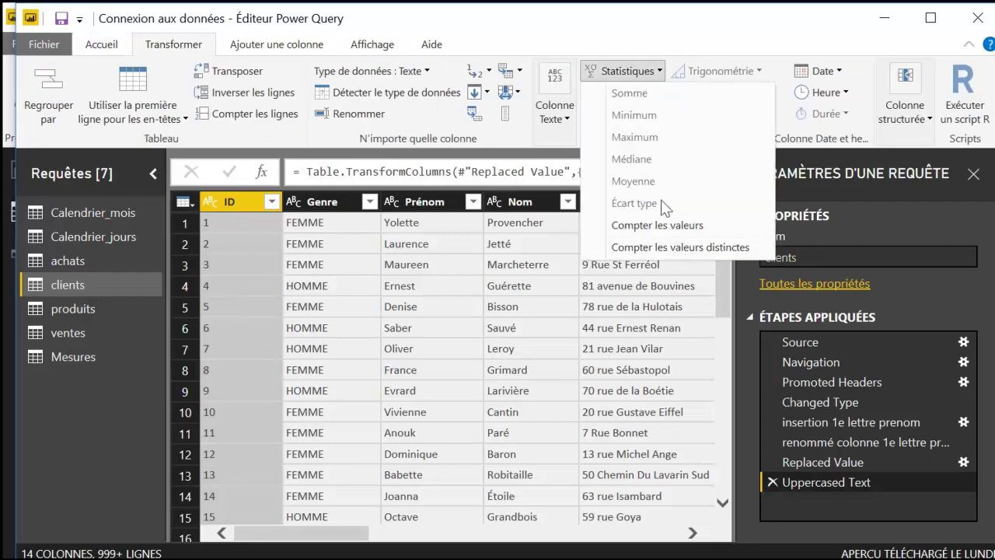
click(652, 70)
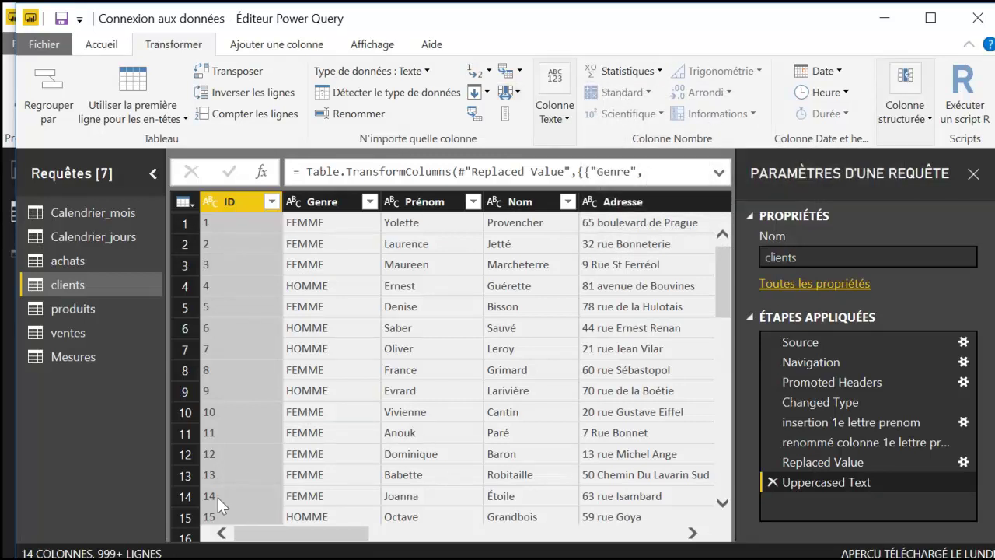
Step: In the ventes query, extract the year from the date column and delete that extraction step
click(74, 329)
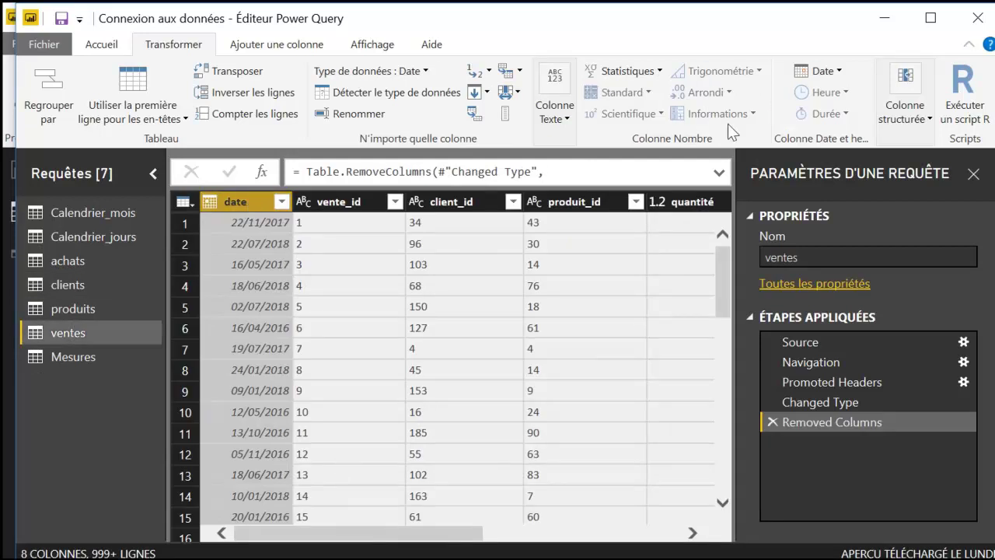
click(839, 72)
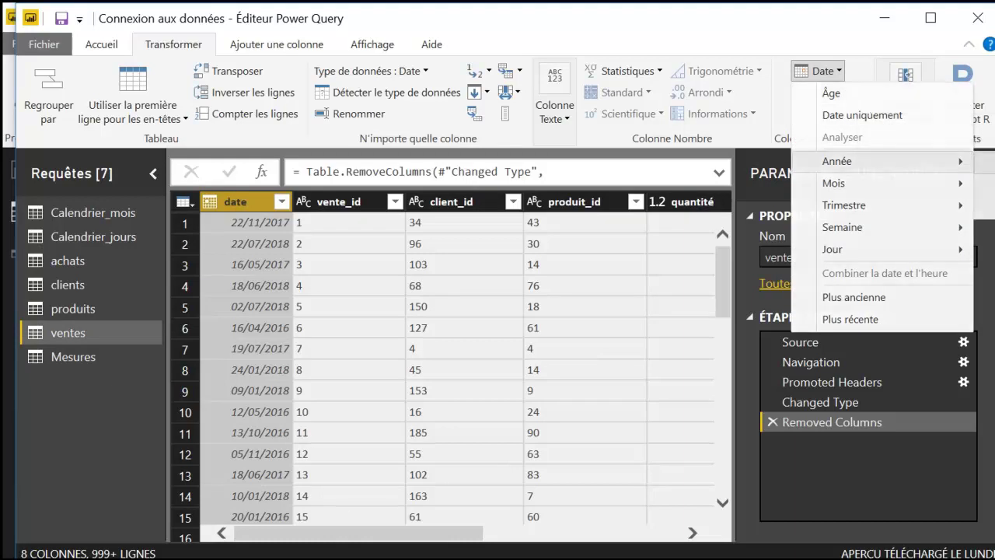
click(986, 165)
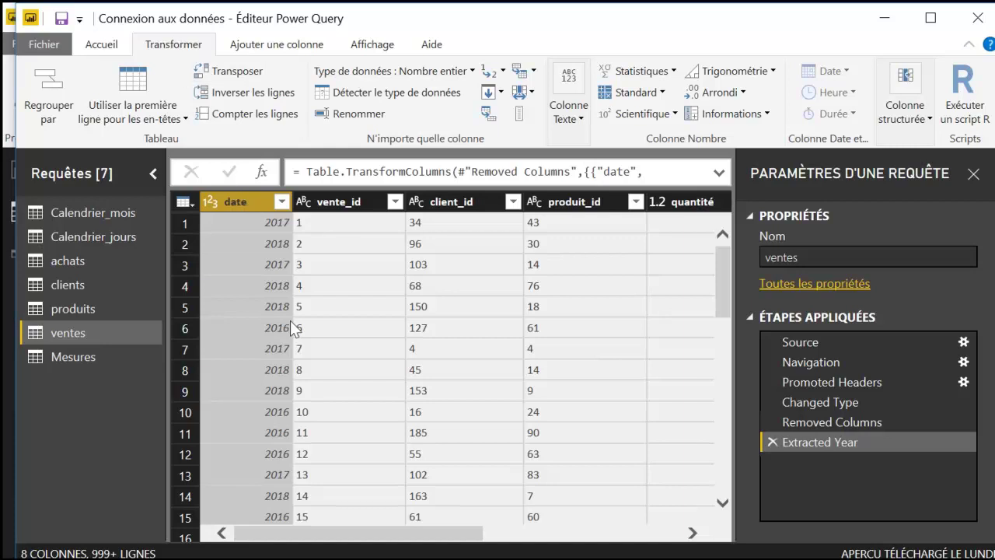
click(770, 441)
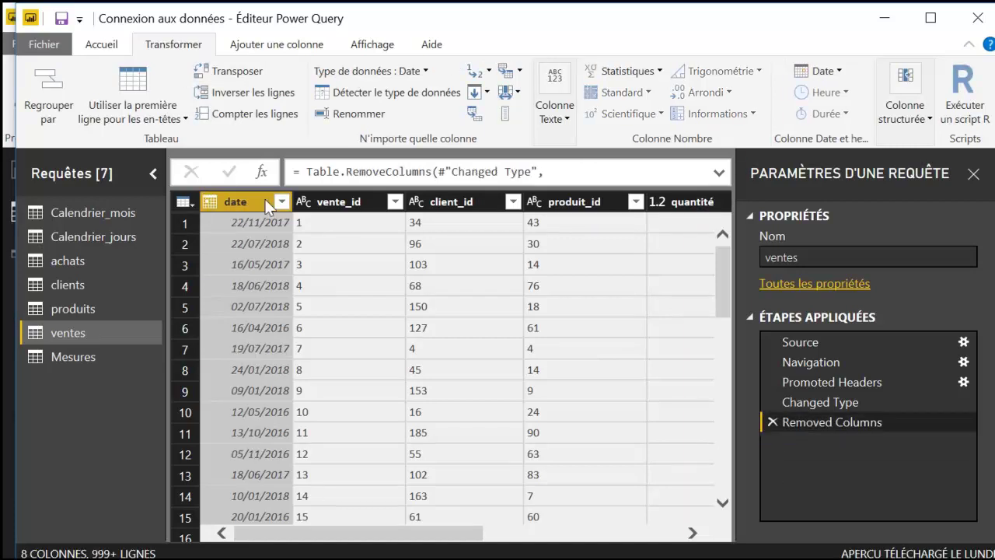
Step: Review the date transformations for the date column of the ventes query and the structured column options
click(834, 74)
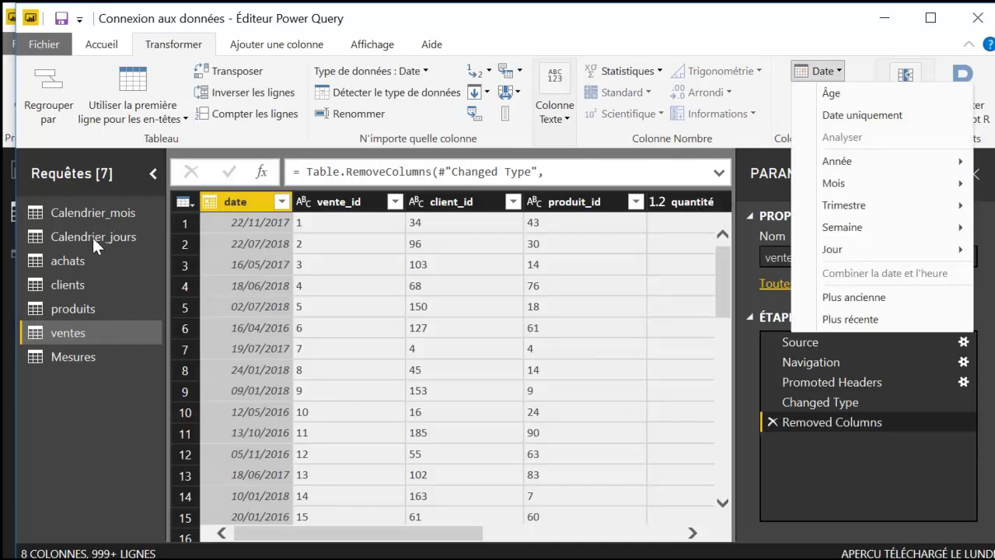
click(253, 205)
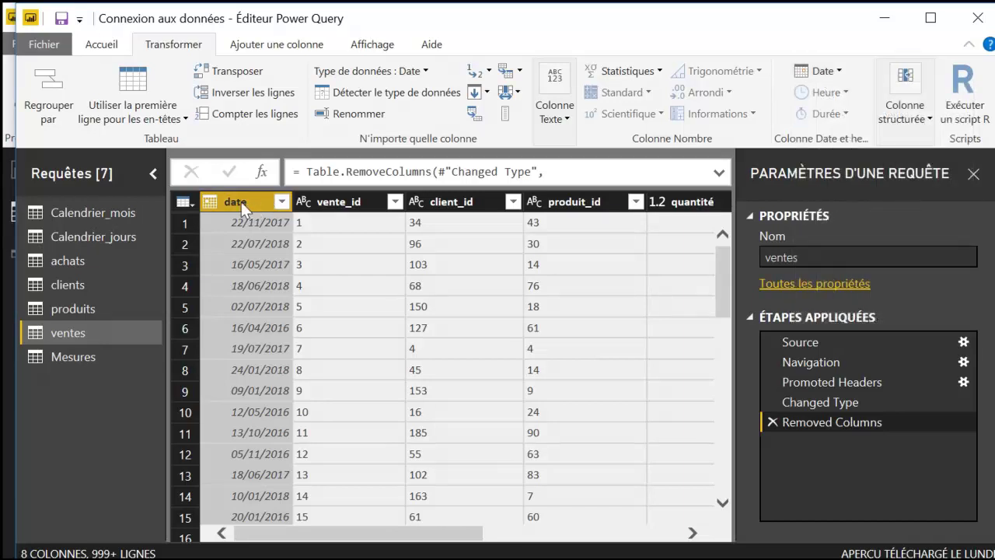
click(927, 126)
click(927, 127)
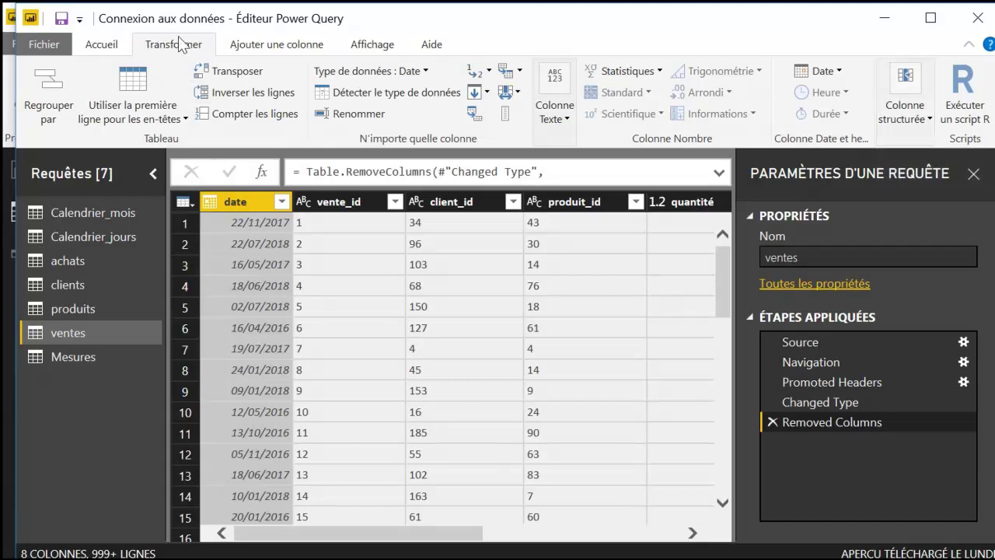
Step: In the produits query, add a custom index column starting at 10 with an increment of 2, and delete that index step
click(268, 44)
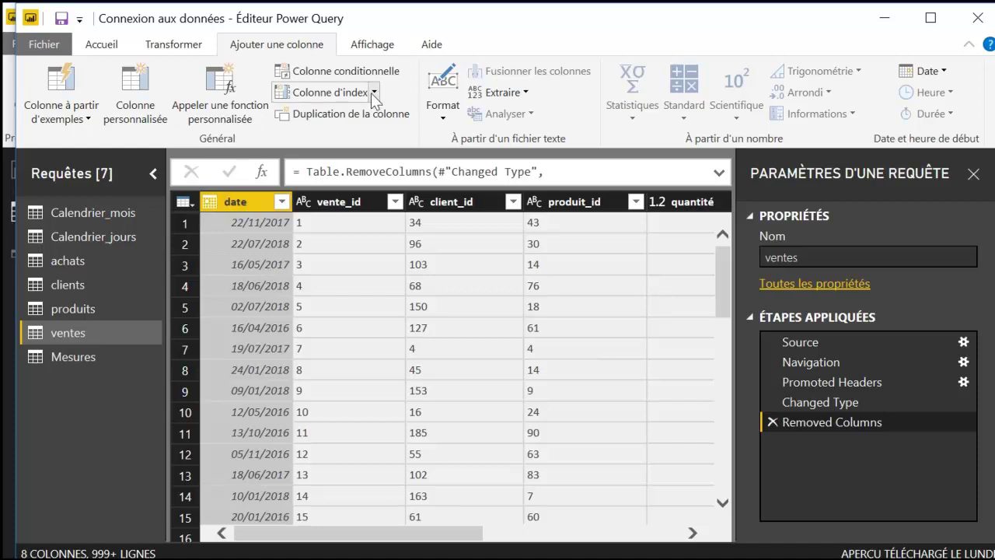
click(86, 309)
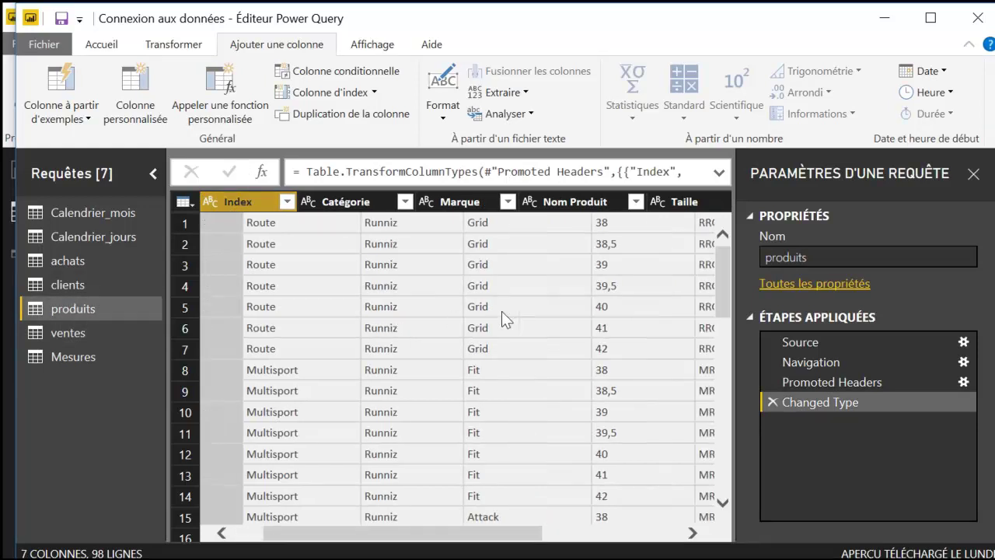
click(636, 199)
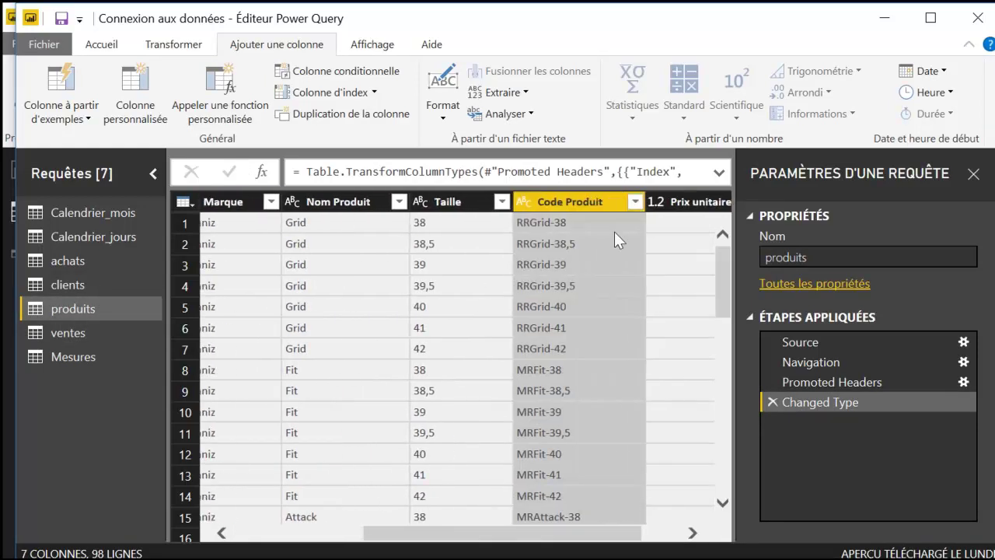
click(374, 92)
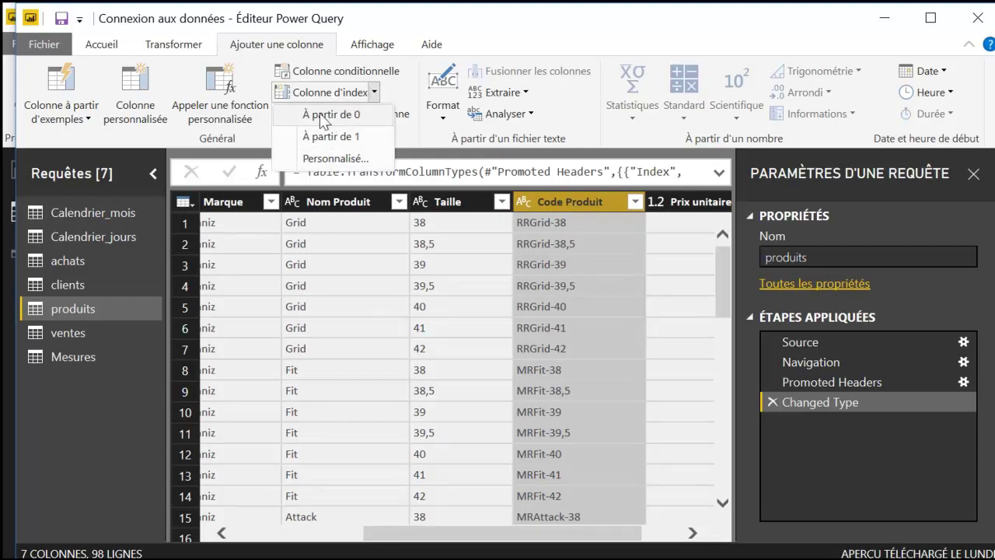
click(326, 157)
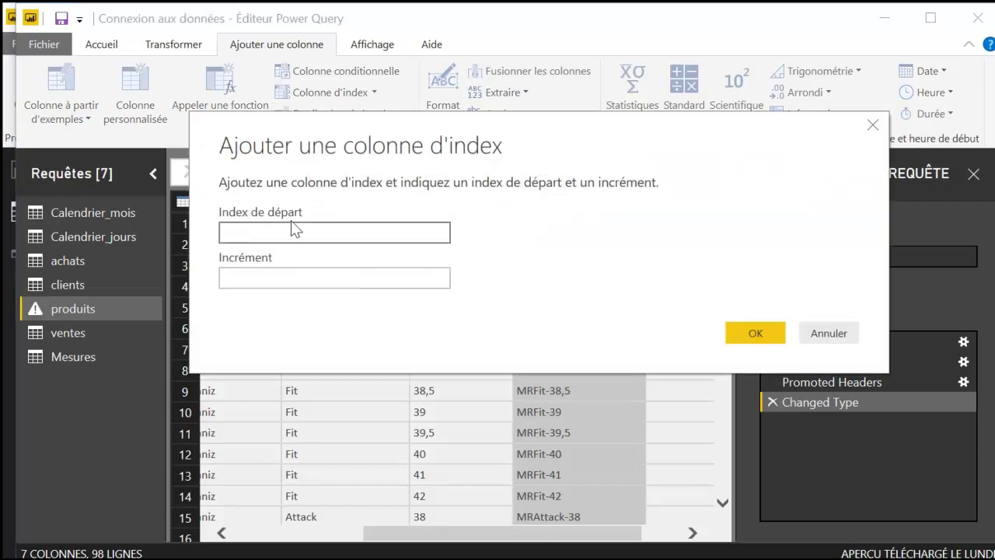
text(10)
click(222, 276)
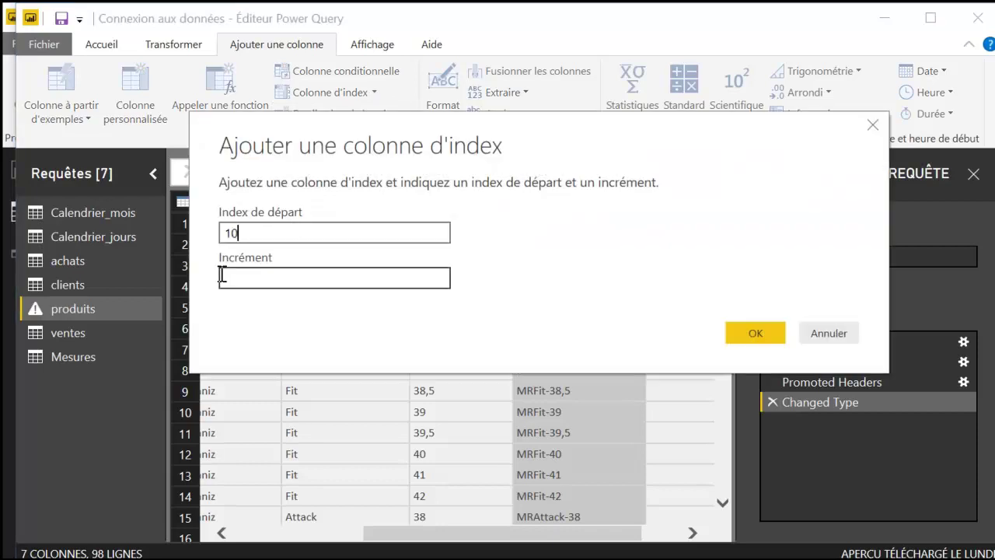
text(2)
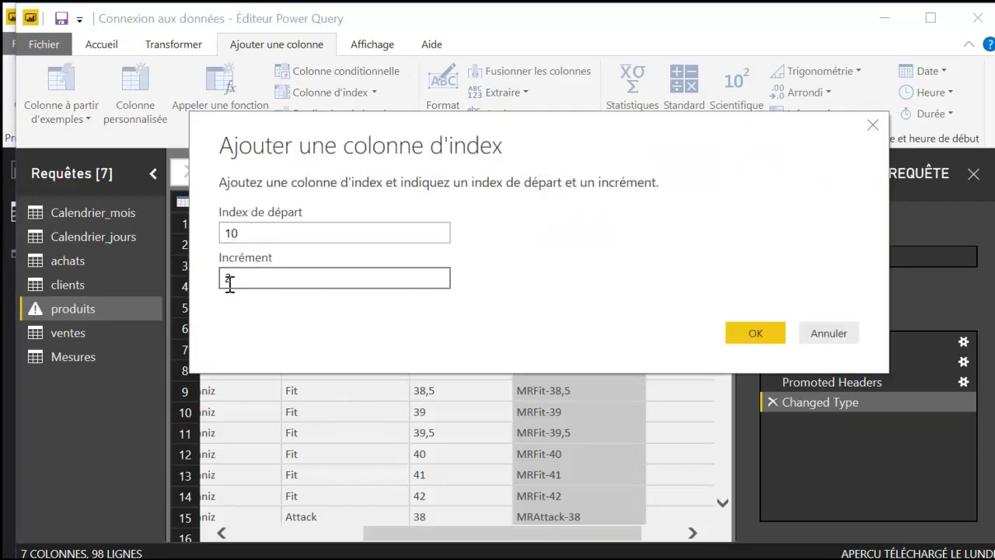
click(755, 333)
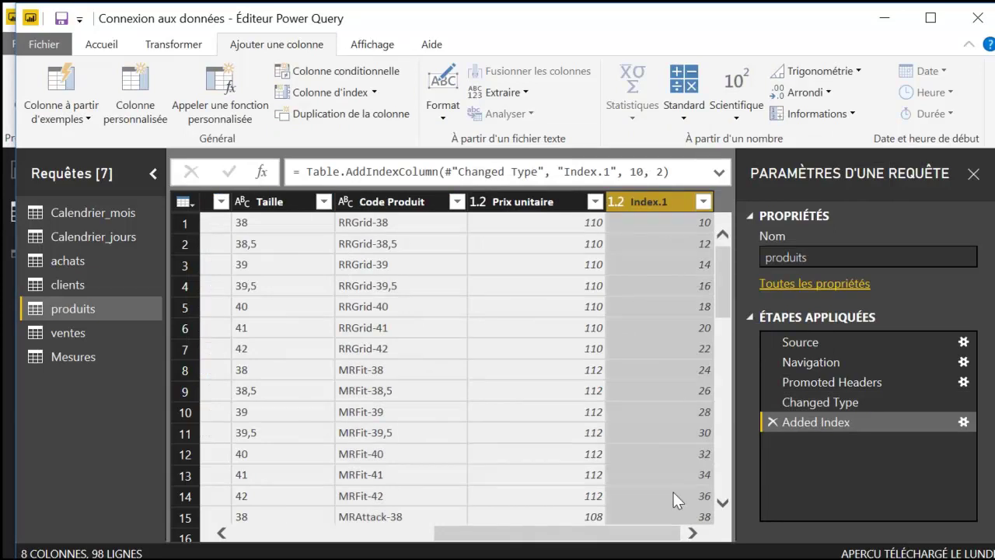
click(772, 422)
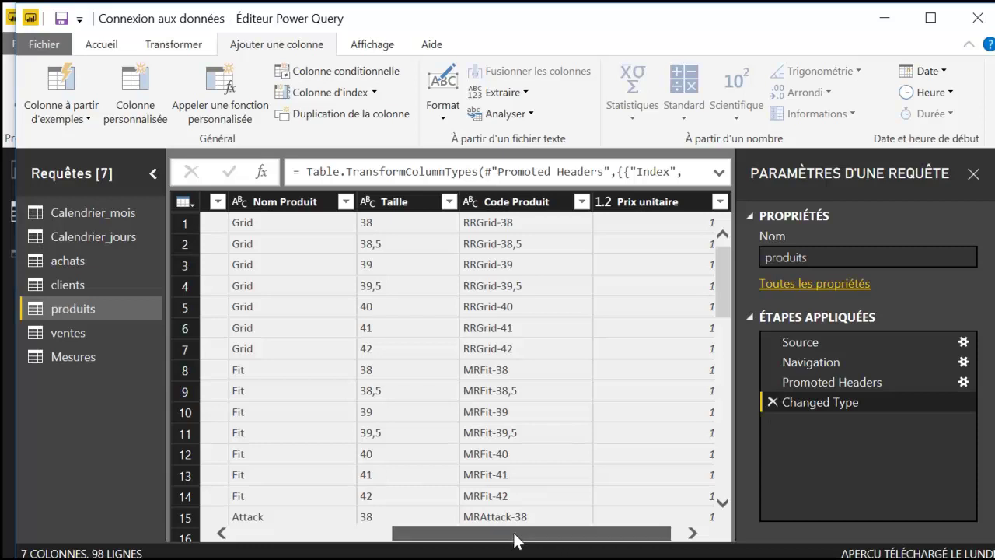
Step: Add a new column that prefixes the Code Produit values with PRODUIT, and delete that prefix step
drag(516, 536, 584, 549)
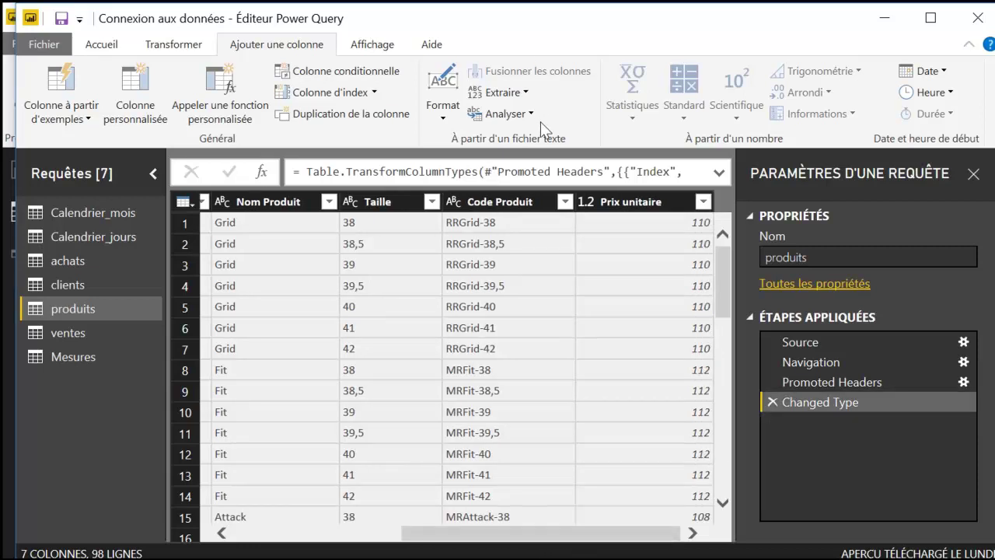
click(503, 200)
click(439, 117)
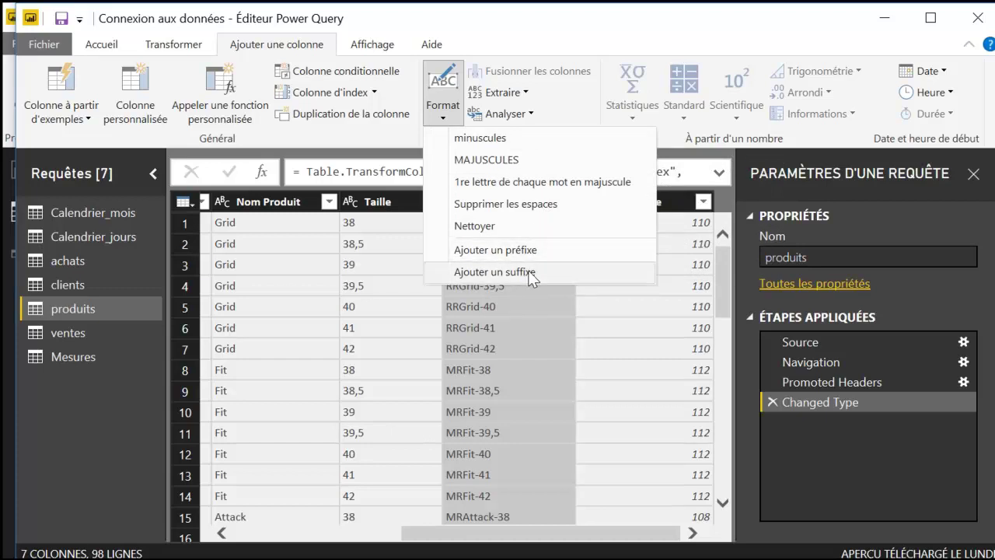
click(518, 250)
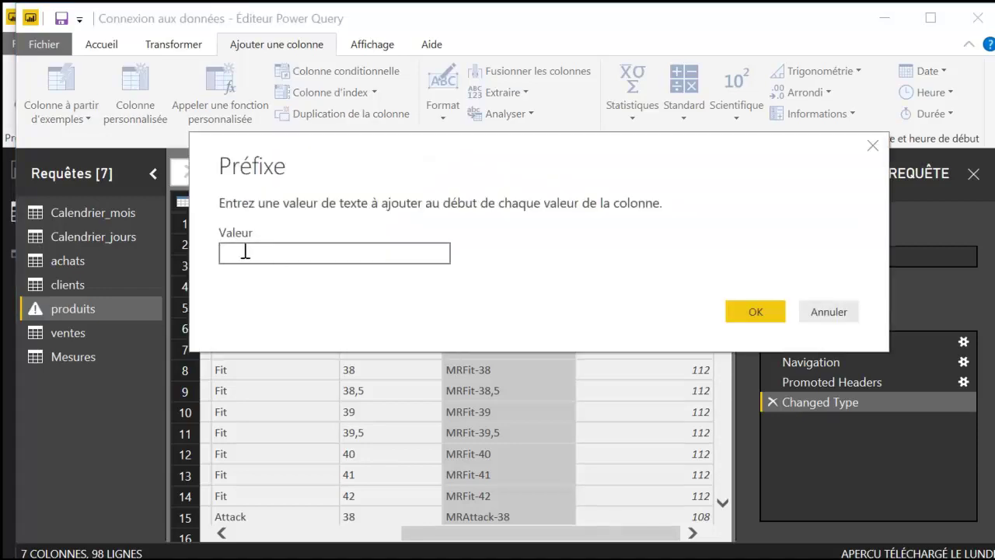
text(PRODUIT)
key(Return)
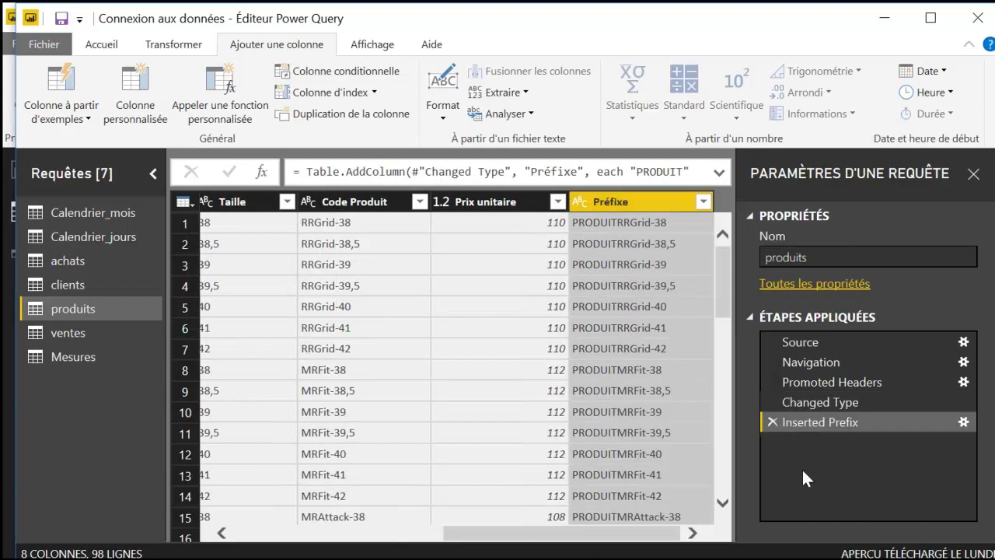
click(772, 422)
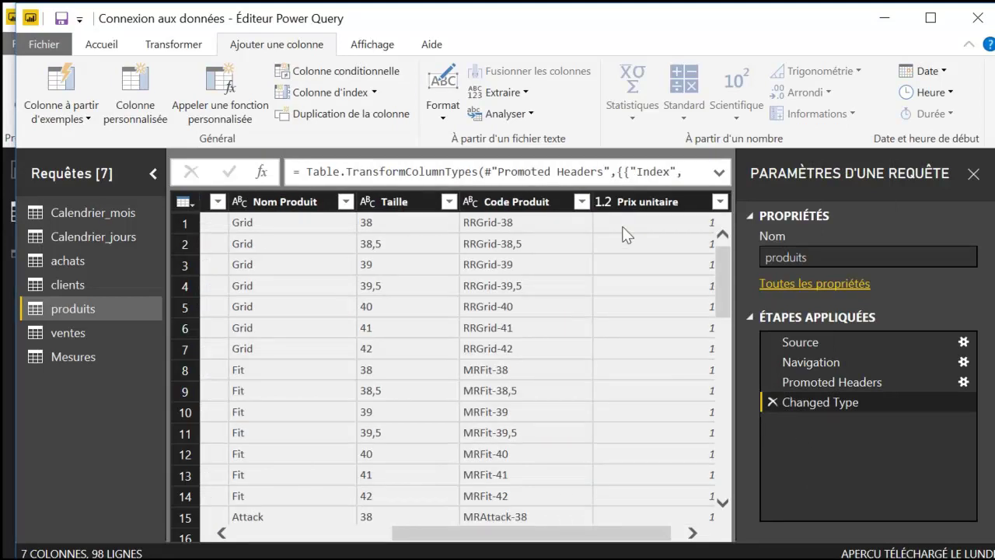
Step: Compare the column transformation commands with those that add a column, and review the add-column text formatting and extraction options
drag(533, 535, 549, 536)
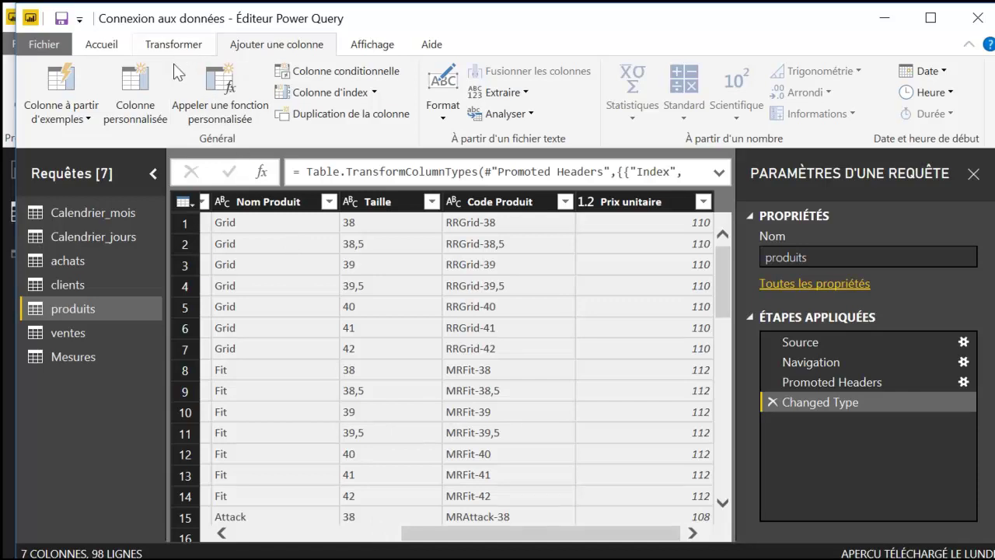
click(179, 45)
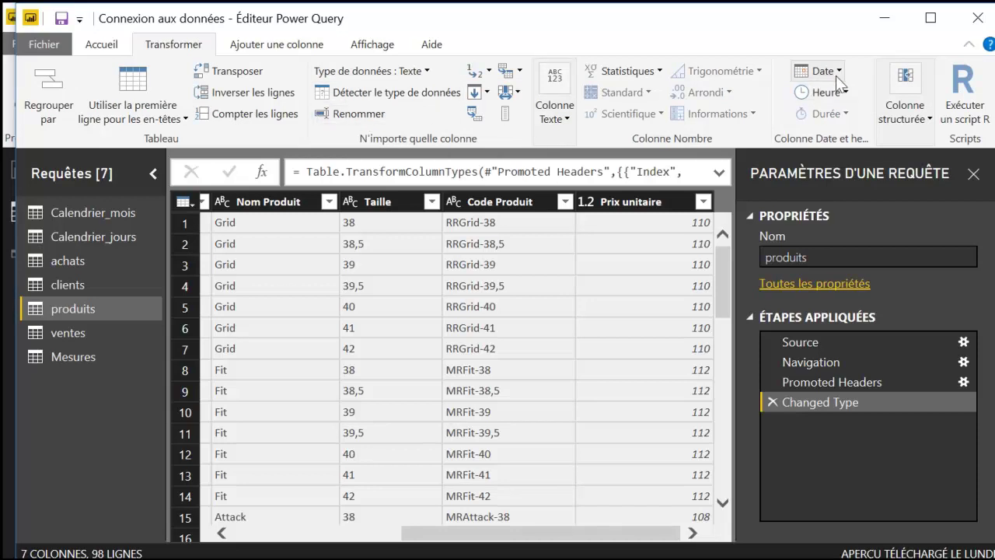
click(284, 47)
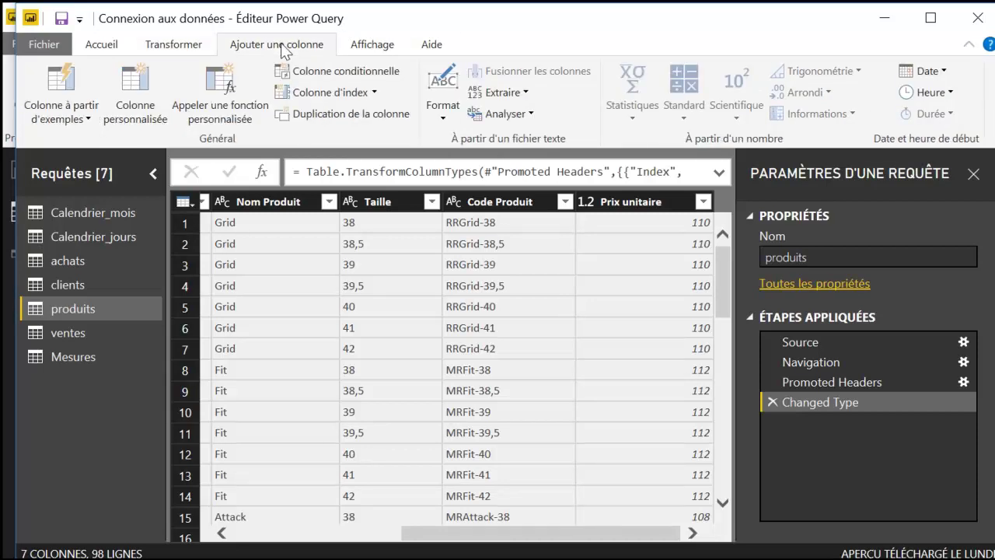
click(441, 117)
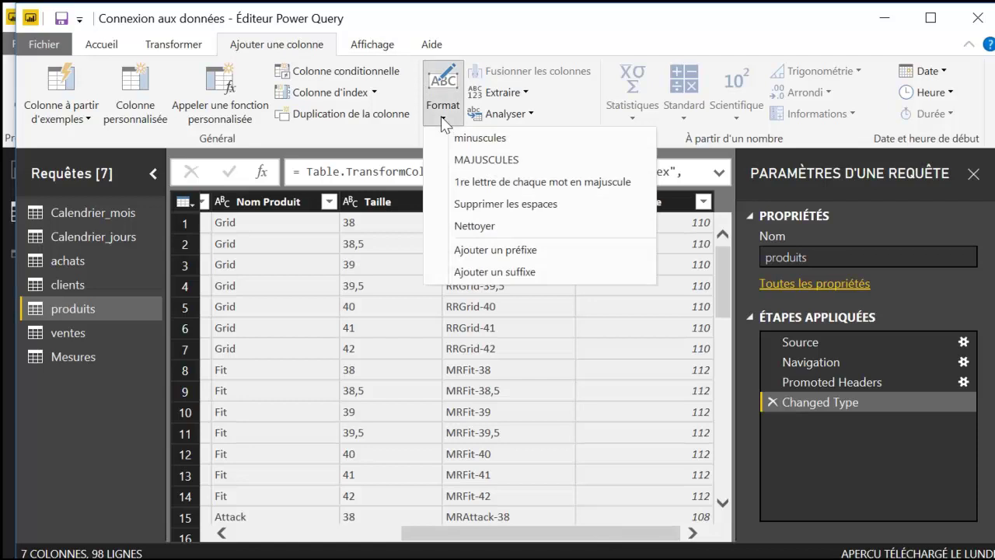
click(441, 118)
click(518, 92)
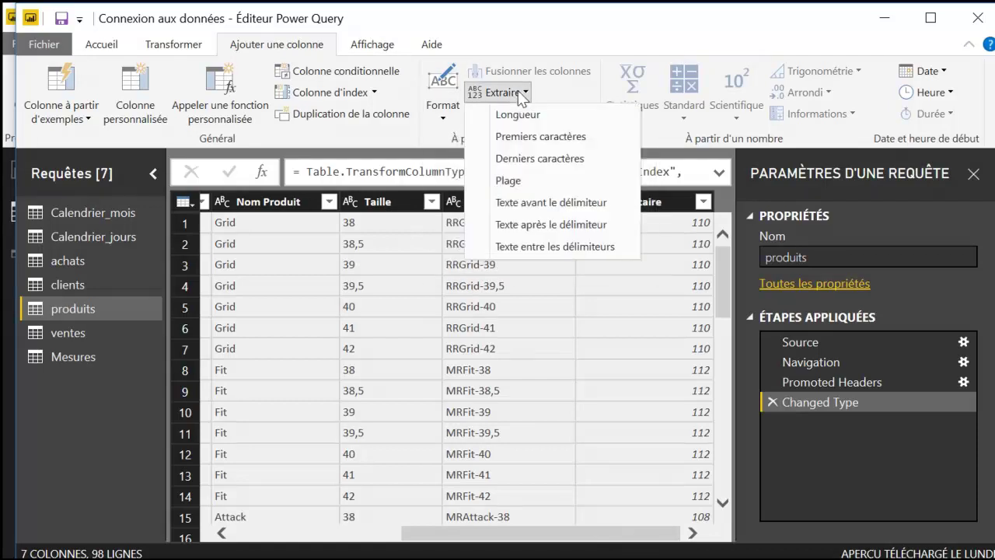
click(518, 92)
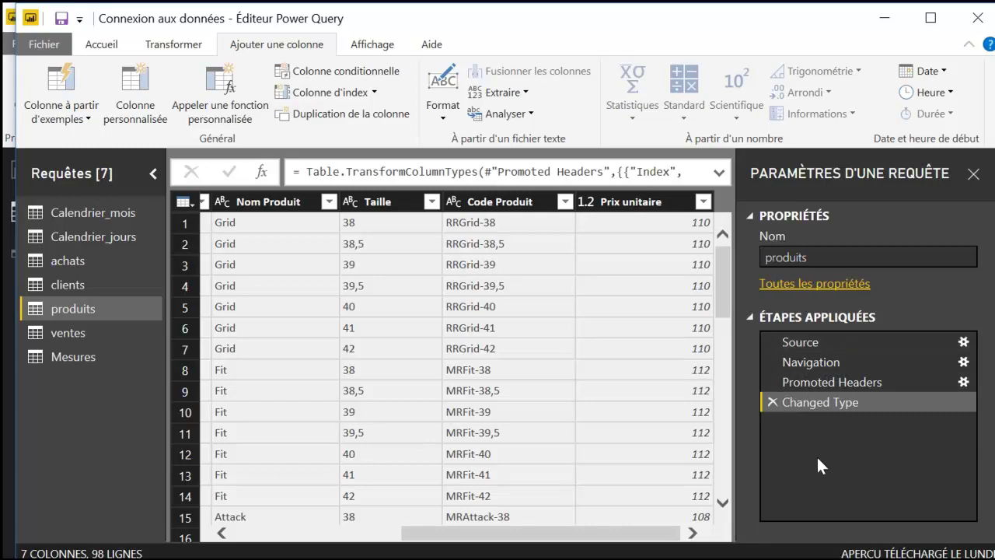
Step: View the produits query at its Promoted Headers step and return to the Changed Type step
click(955, 382)
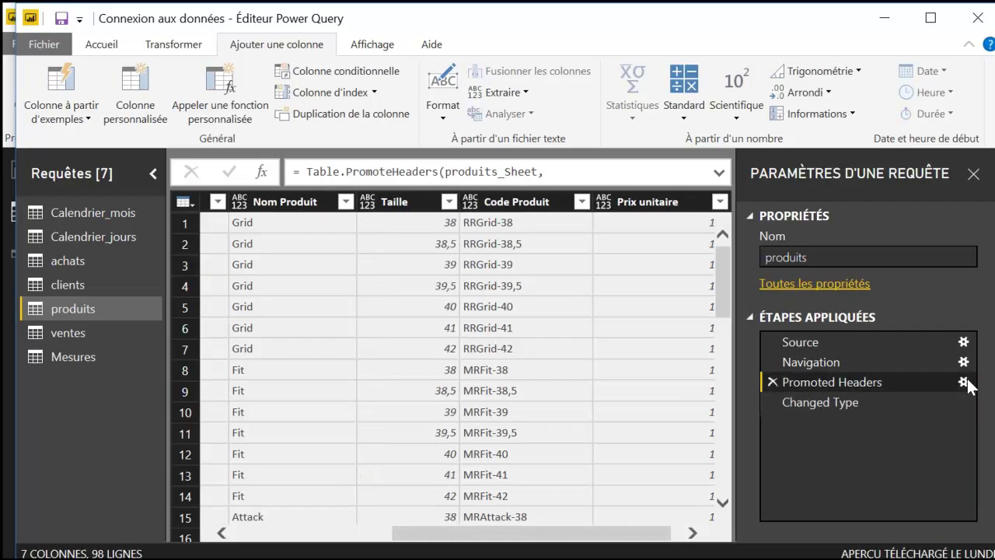
click(854, 407)
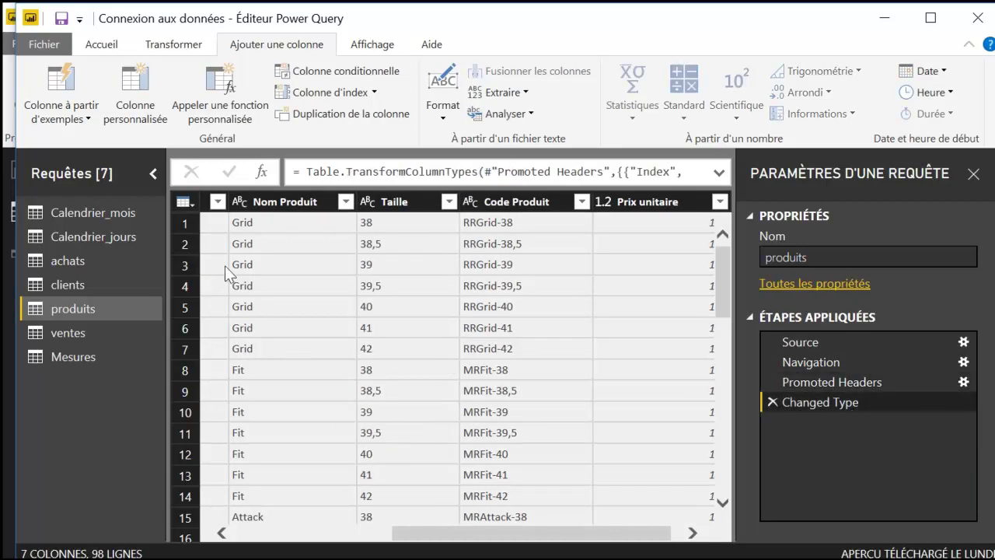